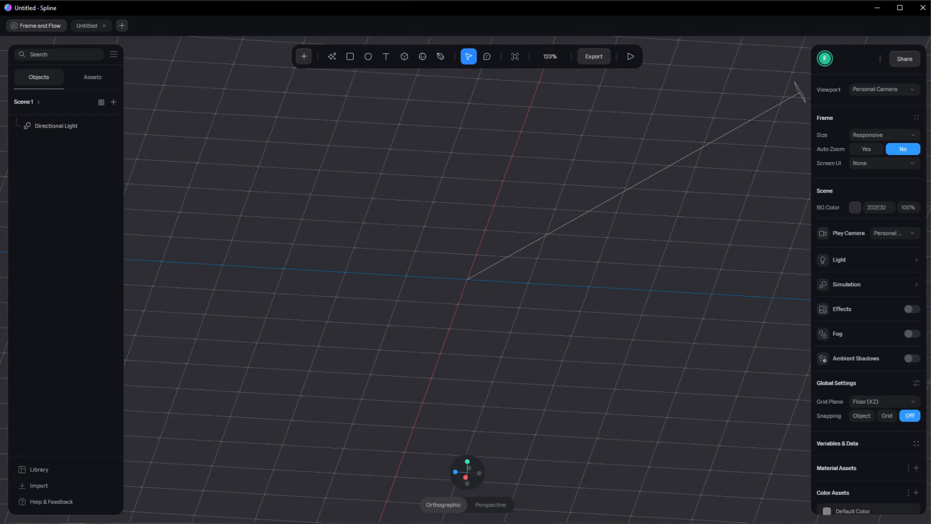
Bring the DNA model file into the scene.
{"action": "left_click_drag", "start_coordinate": [0, 301], "coordinate": [358, 308]}
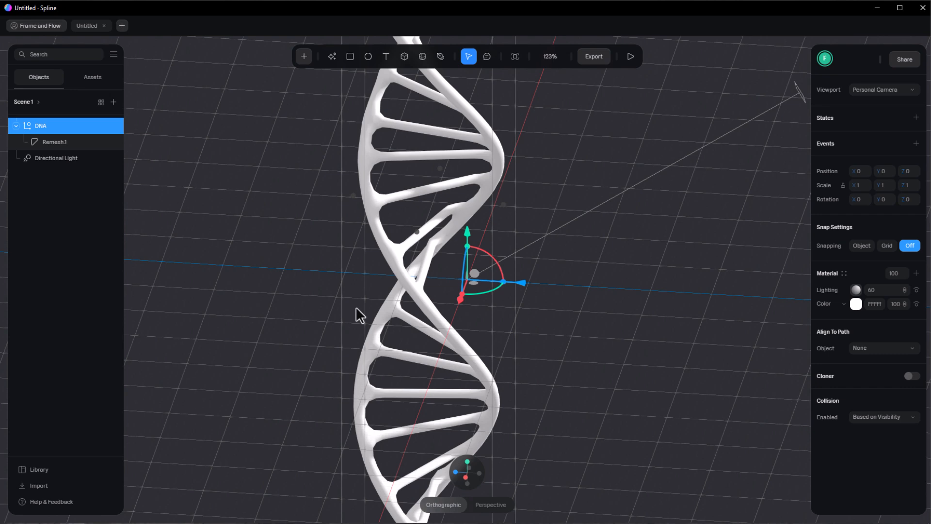
{"action": "scroll", "coordinate": [356, 307], "scroll_direction": "down", "scroll_amount": 5}
{"action": "scroll", "coordinate": [335, 304], "scroll_direction": "down", "scroll_amount": 2}
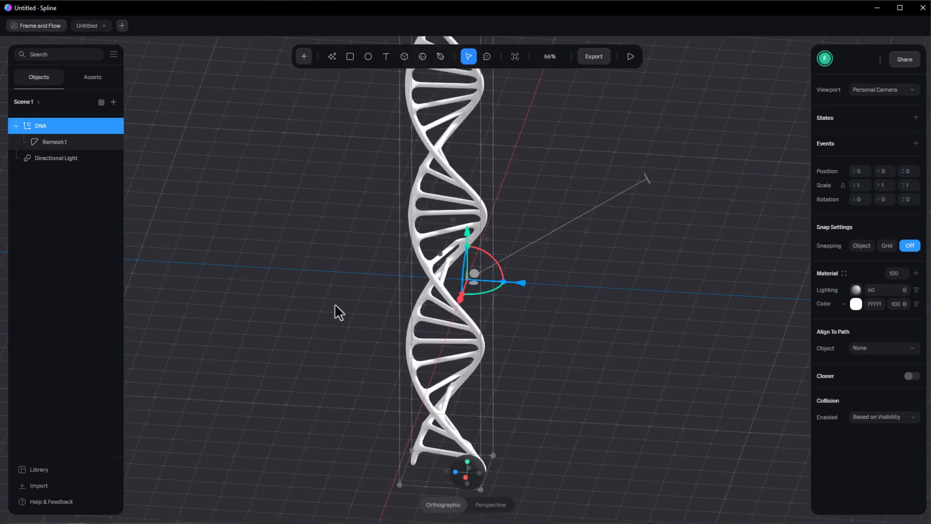
{"action": "left_click", "coordinate": [335, 303]}
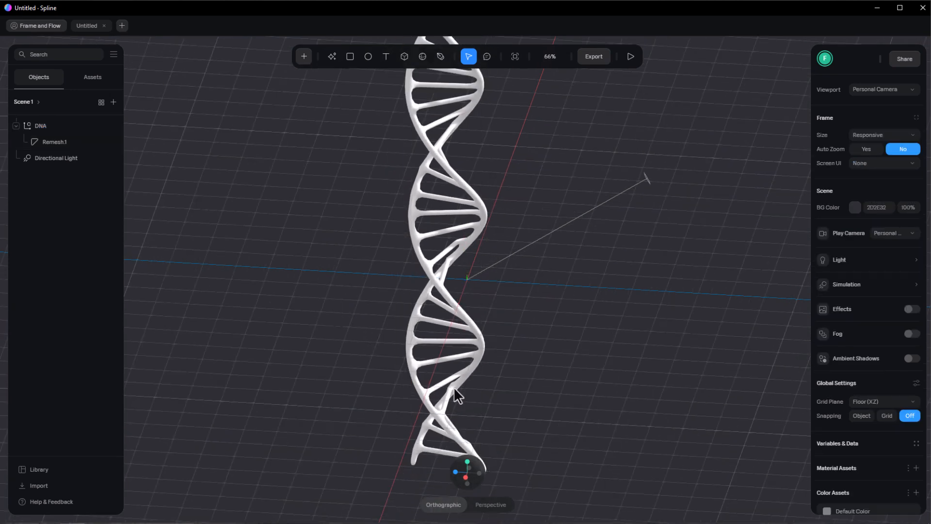
Turn off the grid plane and set the scene background color to 171717.
{"action": "left_click", "coordinate": [863, 401]}
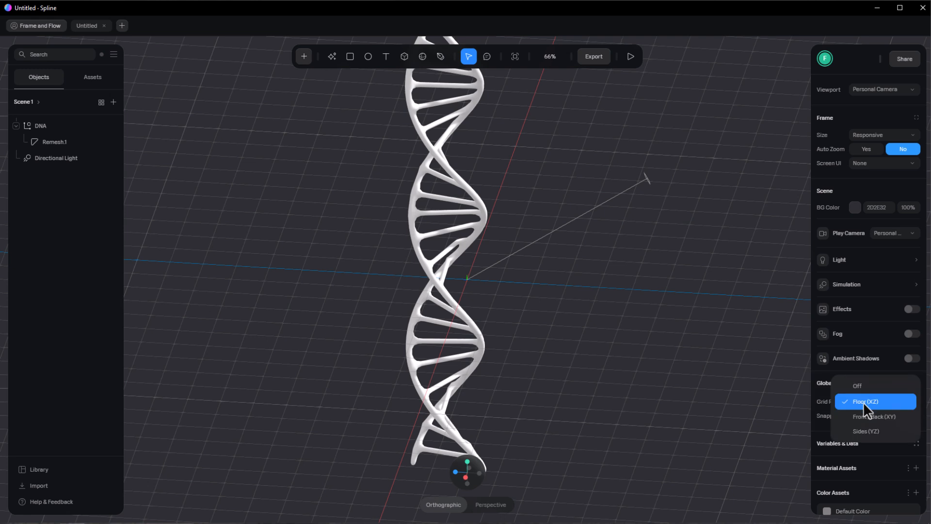
{"action": "left_click", "coordinate": [863, 386]}
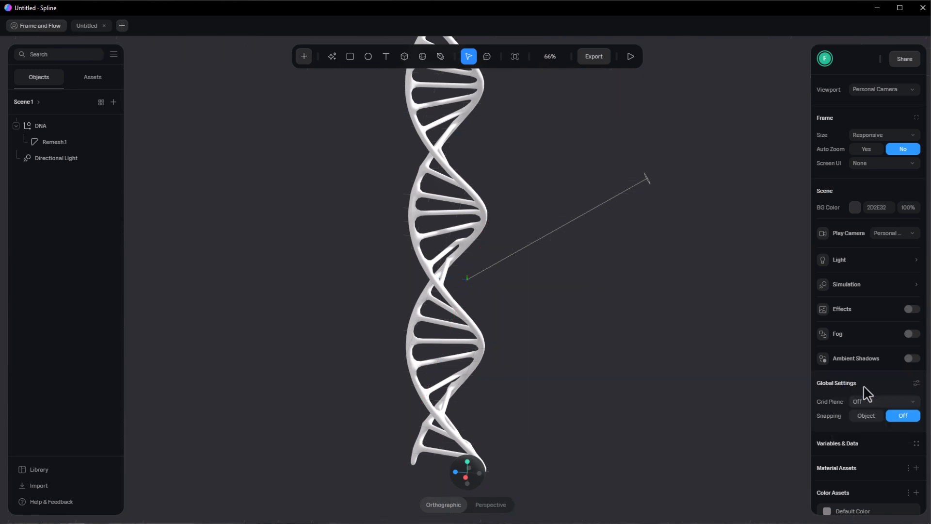
{"action": "left_click", "coordinate": [856, 208]}
{"action": "left_click_drag", "start_coordinate": [828, 304], "coordinate": [816, 316]}
{"action": "left_click", "coordinate": [766, 315]}
Change the color layer of the DNA's Remesh.1 mesh to a Gradient layer.
{"action": "middle_click_drag", "start_coordinate": [648, 302], "coordinate": [583, 383]}
{"action": "left_click_drag", "start_coordinate": [583, 384], "coordinate": [584, 350], "text": "alt"}
{"action": "left_click", "coordinate": [57, 142]}
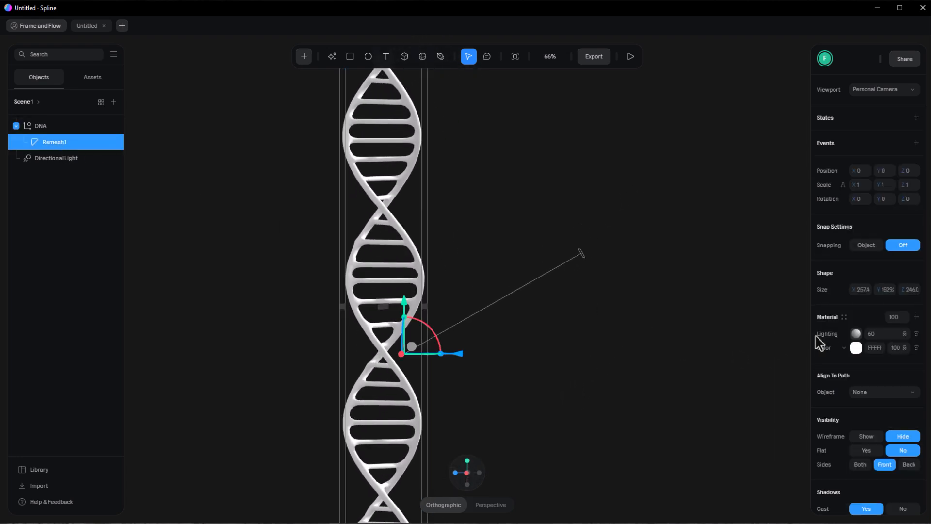
{"action": "left_click", "coordinate": [844, 347]}
{"action": "left_click", "coordinate": [840, 396]}
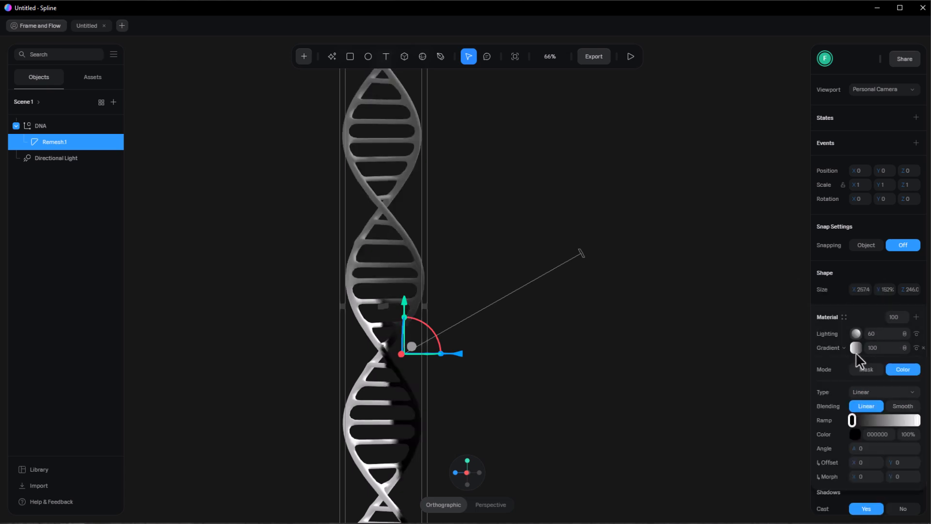
Set the first stop of the gradient ramp to dark teal 19575D.
{"action": "scroll", "coordinate": [856, 350], "scroll_direction": "down", "scroll_amount": 2}
{"action": "left_click", "coordinate": [852, 328]}
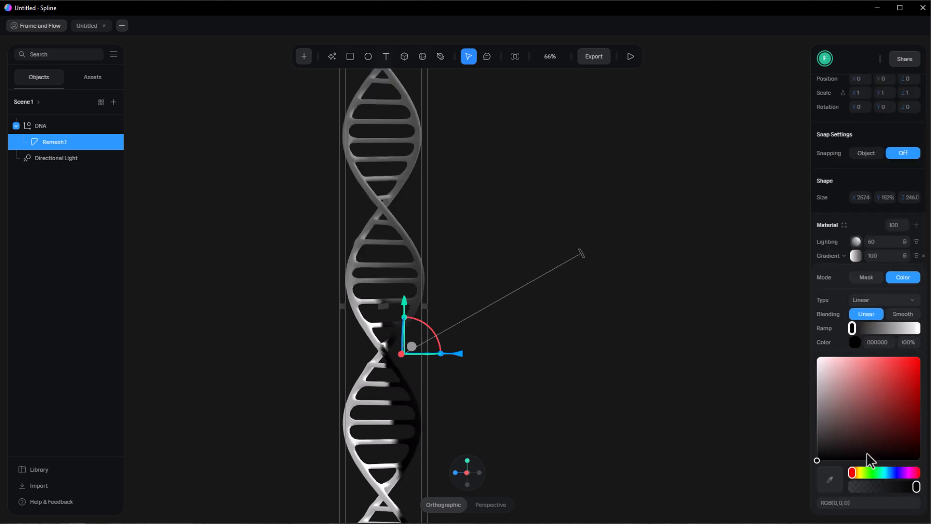
{"action": "left_click", "coordinate": [885, 472]}
{"action": "left_click", "coordinate": [889, 422]}
{"action": "left_click", "coordinate": [892, 422]}
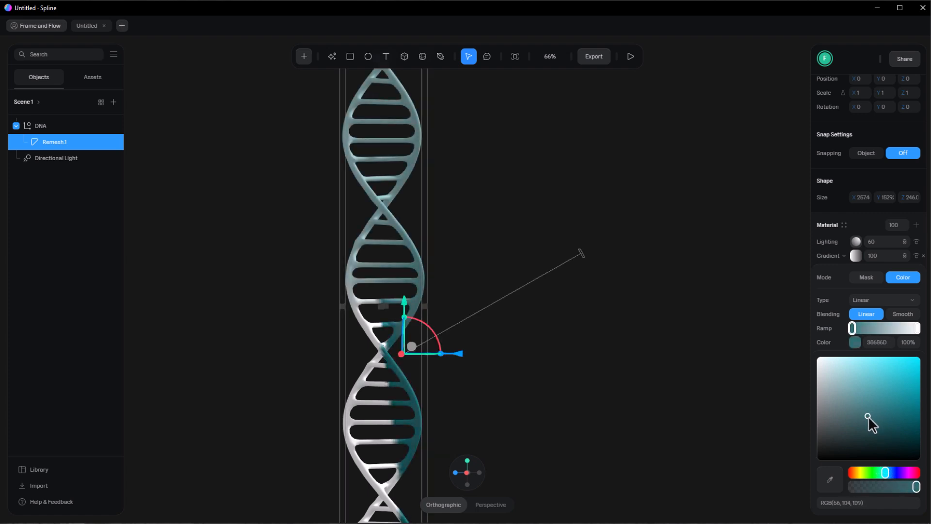
Set the last stop of the gradient ramp to a dark magenta.
{"action": "left_click", "coordinate": [916, 329]}
{"action": "left_click", "coordinate": [910, 473]}
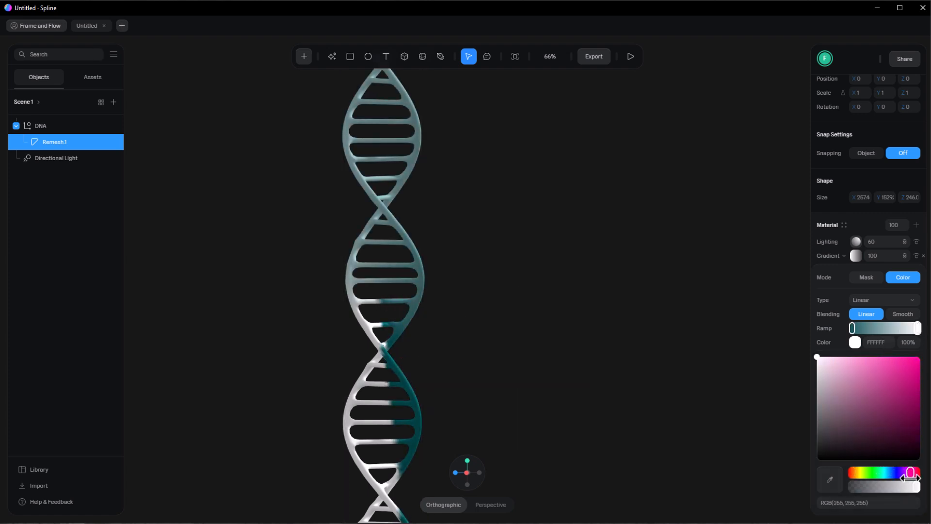
{"action": "left_click", "coordinate": [913, 423]}
{"action": "left_click", "coordinate": [912, 417]}
Add a dark blue and a dark green stop to the gradient ramp between the magenta and teal ends.
{"action": "left_click", "coordinate": [894, 329]}
{"action": "left_click_drag", "start_coordinate": [901, 472], "coordinate": [875, 472]}
{"action": "left_click", "coordinate": [874, 329]}
{"action": "left_click", "coordinate": [852, 329]}
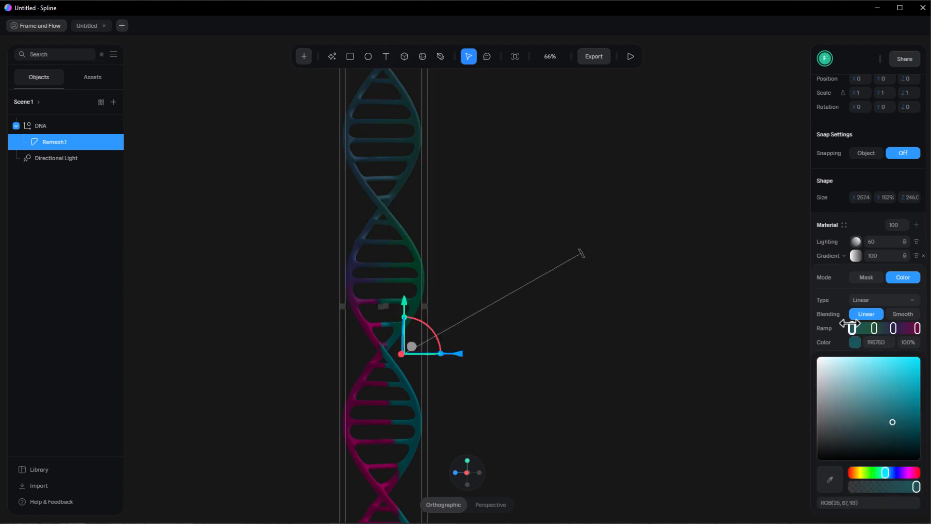
{"action": "left_click", "coordinate": [839, 329]}
Set the gradient angle to 90 and its blending to Smooth.
{"action": "left_click", "coordinate": [866, 355]}
{"action": "type", "text": "90"}
{"action": "key", "text": "Return"}
{"action": "left_click", "coordinate": [901, 314]}
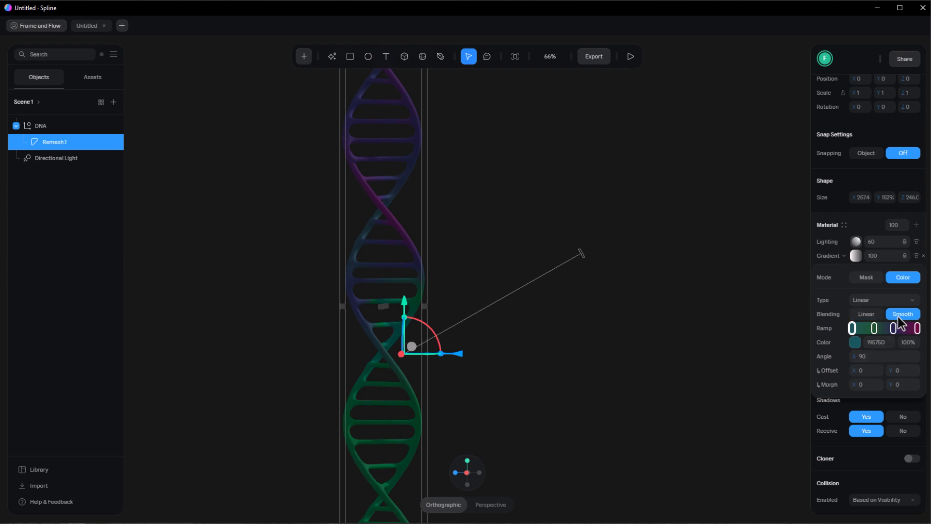
{"action": "left_click", "coordinate": [856, 257]}
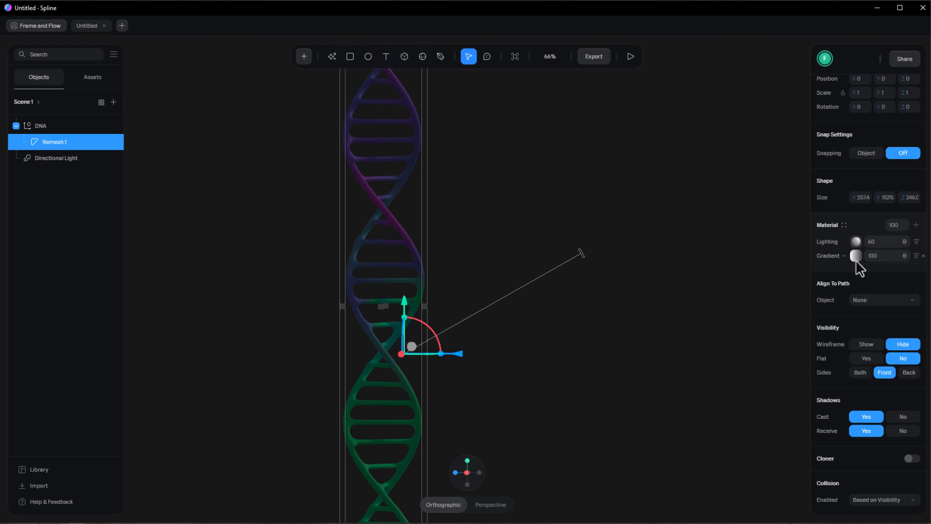
Add a Rainbow layer to the DNA mesh's material.
{"action": "left_click", "coordinate": [916, 224]}
{"action": "left_click", "coordinate": [834, 241]}
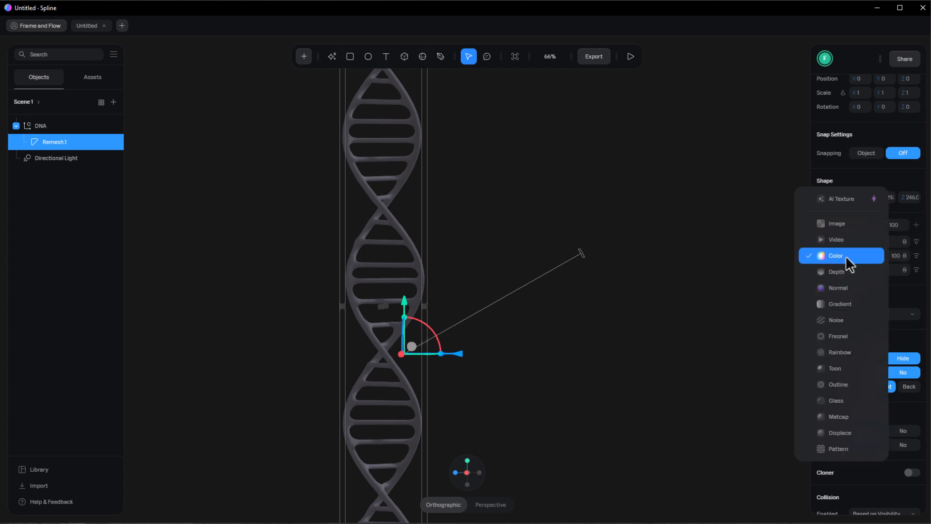
{"action": "left_click", "coordinate": [840, 352]}
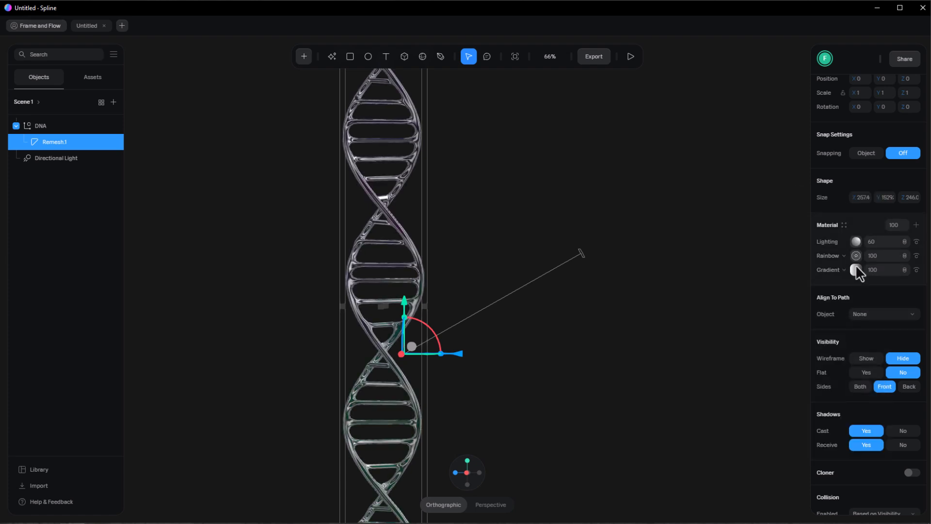
Set the Rainbow layer's R, G and B color values to 1 and its frequency to 17.
{"action": "left_click", "coordinate": [861, 332]}
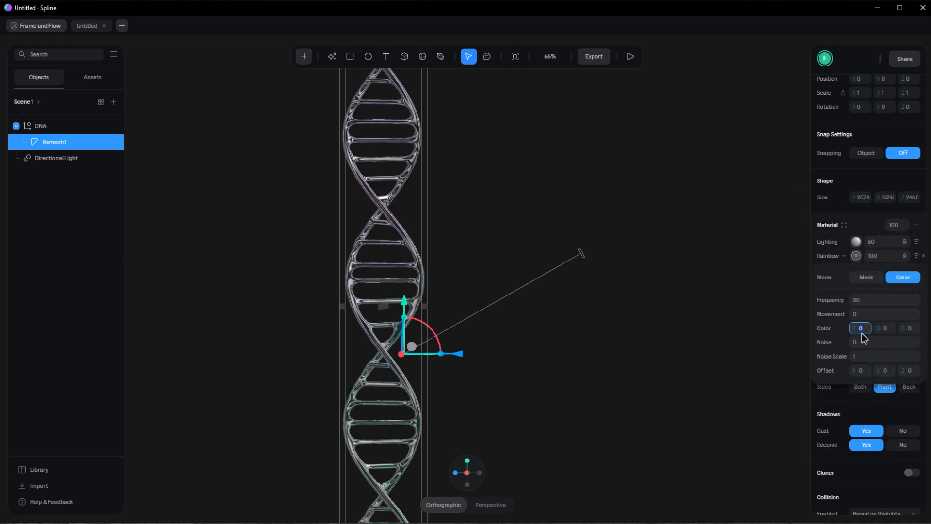
{"action": "type", "text": "1"}
{"action": "left_click", "coordinate": [887, 328]}
{"action": "type", "text": "1"}
{"action": "left_click", "coordinate": [910, 332]}
{"action": "type", "text": "1"}
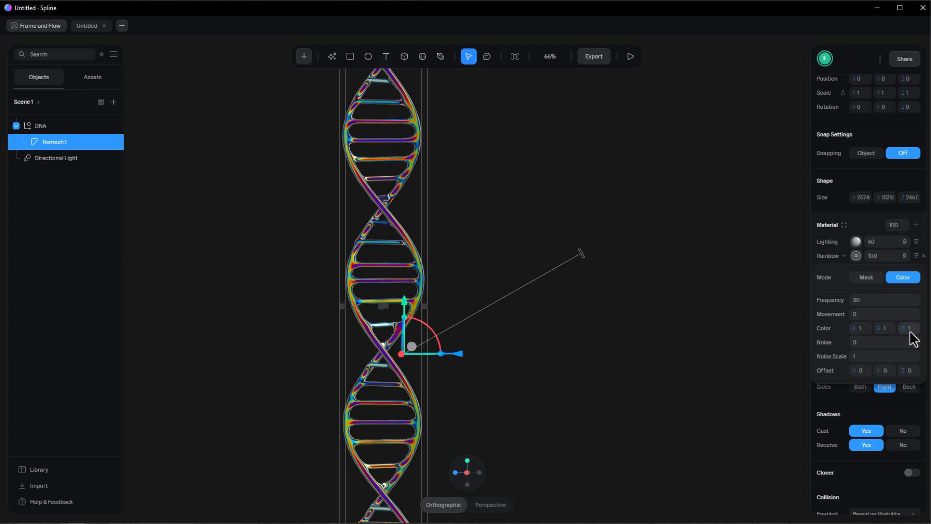
{"action": "left_click", "coordinate": [871, 301]}
{"action": "type", "text": "17"}
{"action": "key", "text": "Return"}
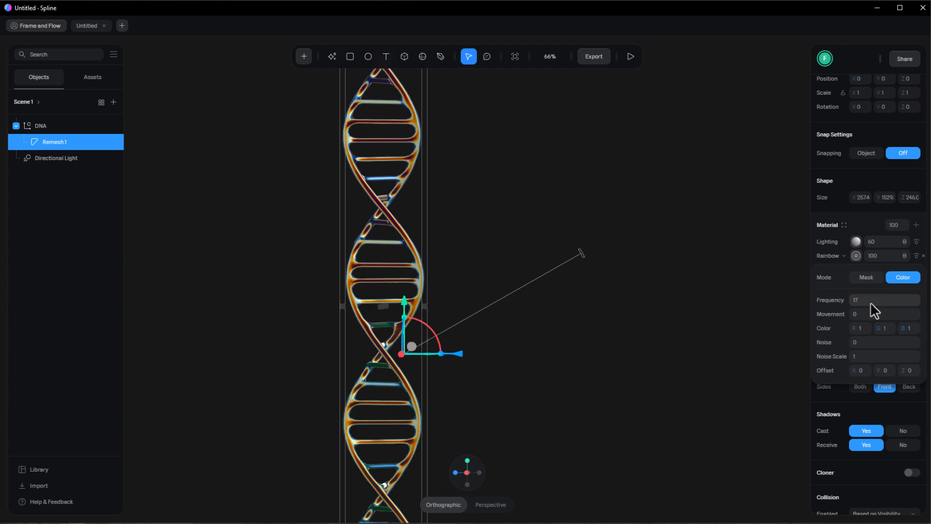
Set the Rainbow layer's blend mode to Overlay.
{"action": "left_click", "coordinate": [858, 258]}
{"action": "left_click", "coordinate": [903, 257]}
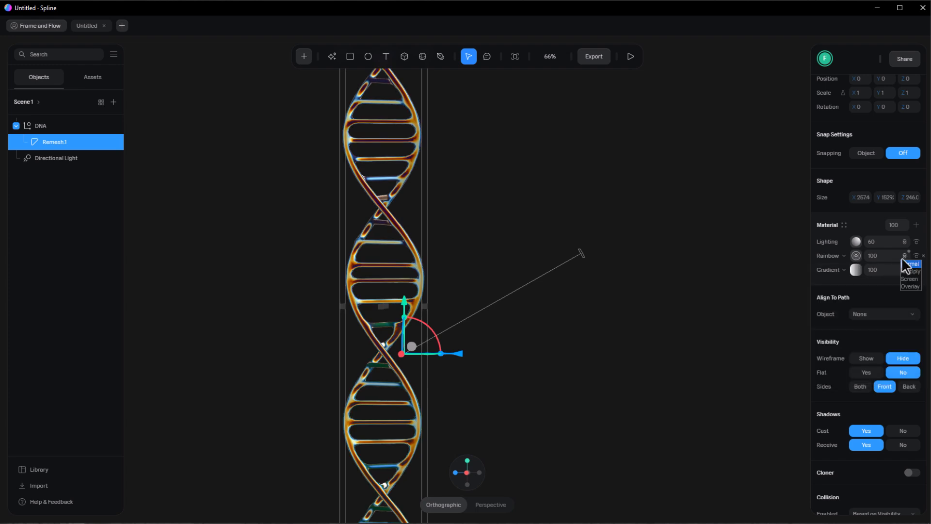
{"action": "left_click", "coordinate": [910, 287]}
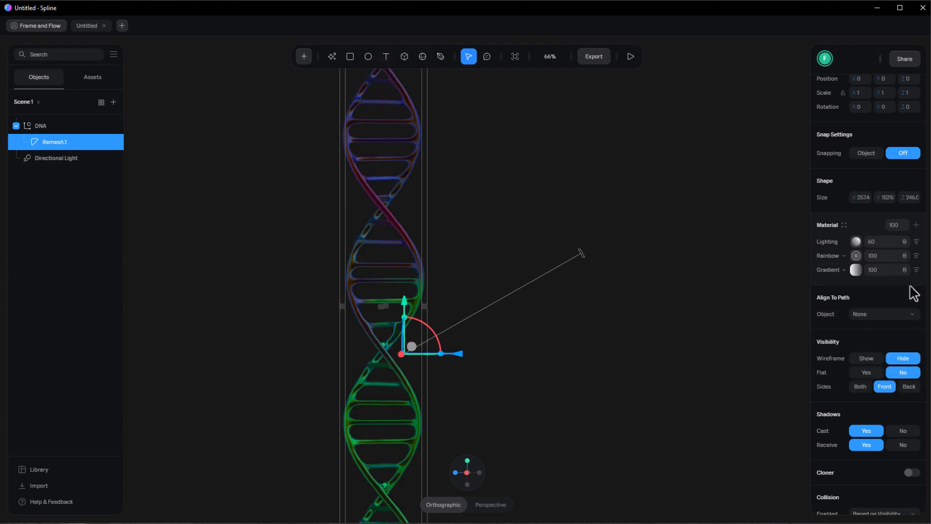
Add a Matcap layer to the DNA mesh's material.
{"action": "left_click", "coordinate": [916, 224]}
{"action": "left_click_drag", "start_coordinate": [840, 248], "coordinate": [843, 257]}
{"action": "left_click", "coordinate": [843, 255]}
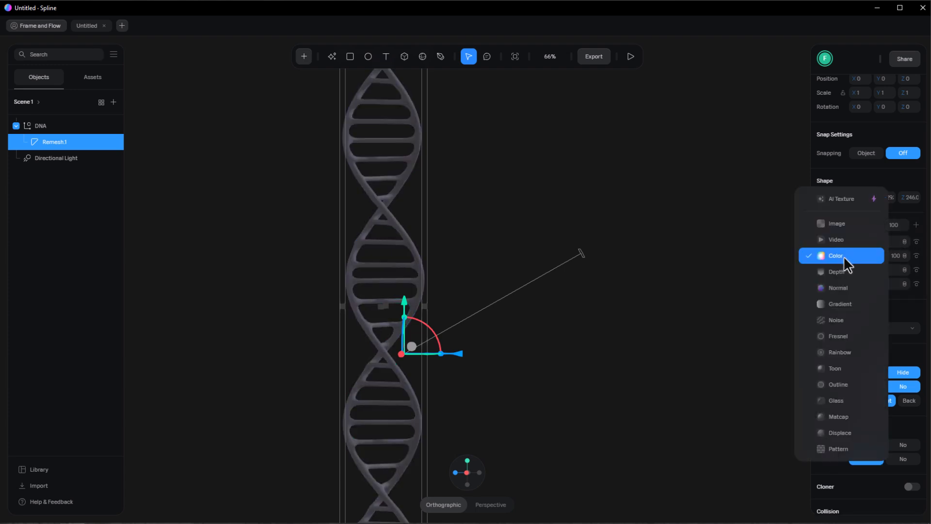
{"action": "left_click", "coordinate": [846, 416]}
Give the Matcap layer the dark grey-and-white library image and set its blend mode to Screen.
{"action": "left_click", "coordinate": [857, 255]}
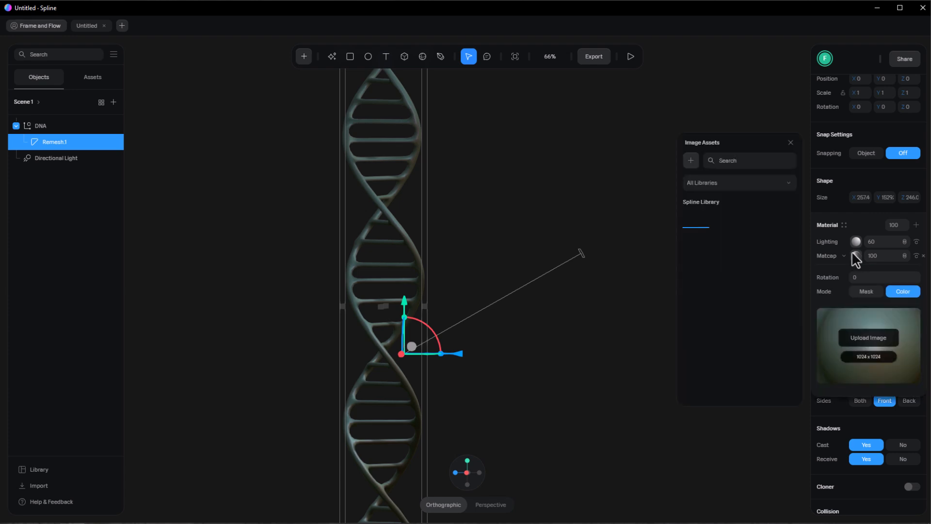
{"action": "left_click", "coordinate": [699, 227]}
{"action": "left_click", "coordinate": [905, 256]}
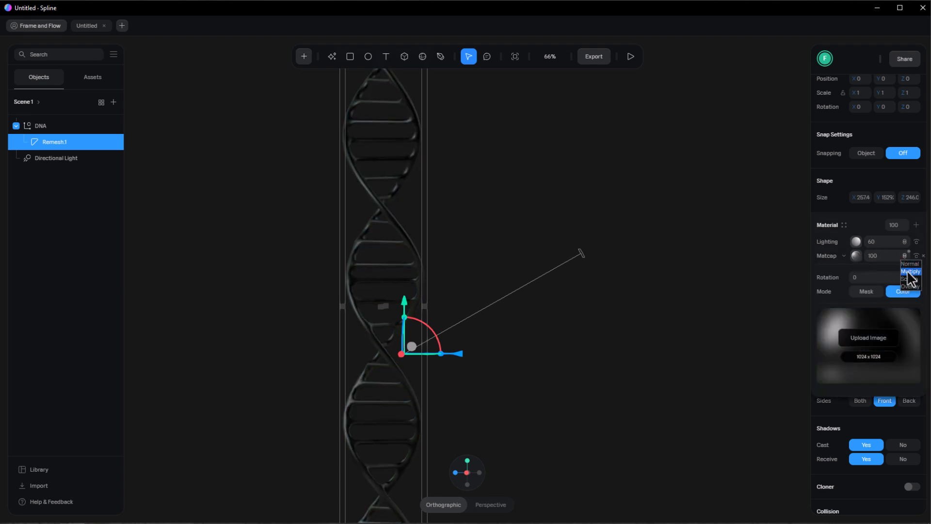
{"action": "left_click", "coordinate": [908, 278]}
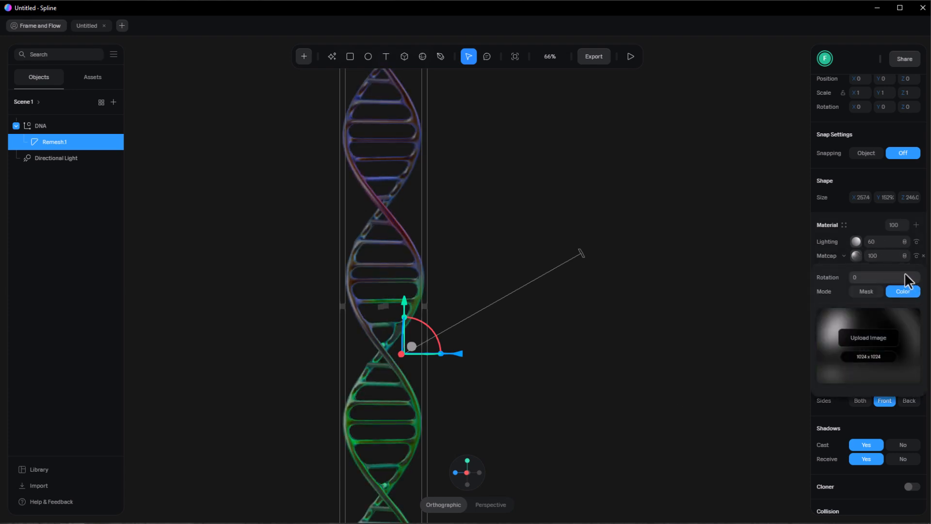
{"action": "left_click", "coordinate": [733, 258]}
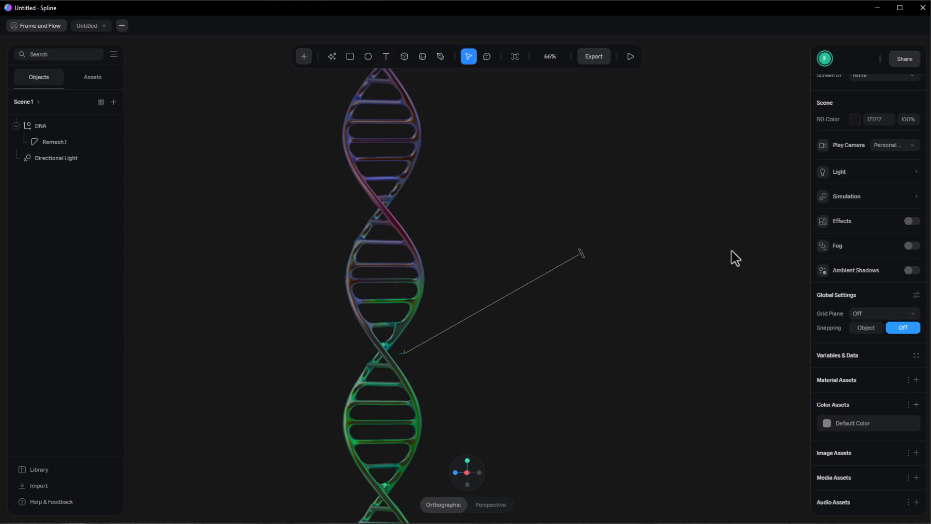
Add a Particle Emitter to the scene.
{"action": "left_click", "coordinate": [306, 58]}
{"action": "scroll", "coordinate": [336, 141], "scroll_direction": "down", "scroll_amount": 3}
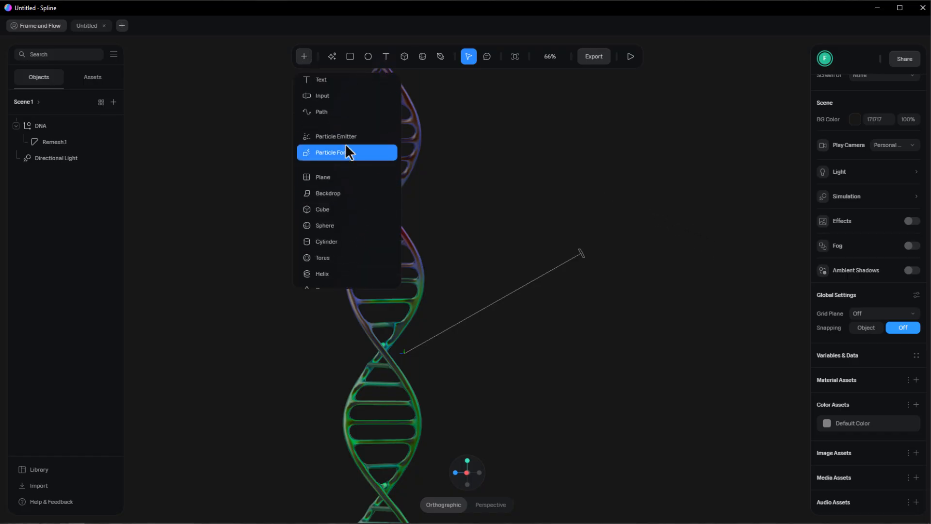
{"action": "left_click", "coordinate": [345, 138]}
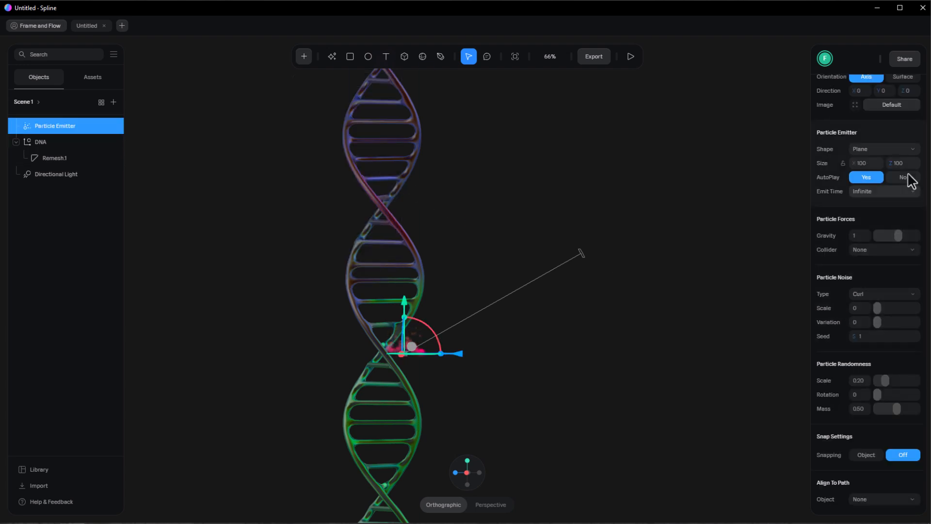
Set the emitter shape to Custom Object, using the Remesh.1 mesh as the source object.
{"action": "left_click", "coordinate": [908, 150]}
{"action": "left_click", "coordinate": [875, 88]}
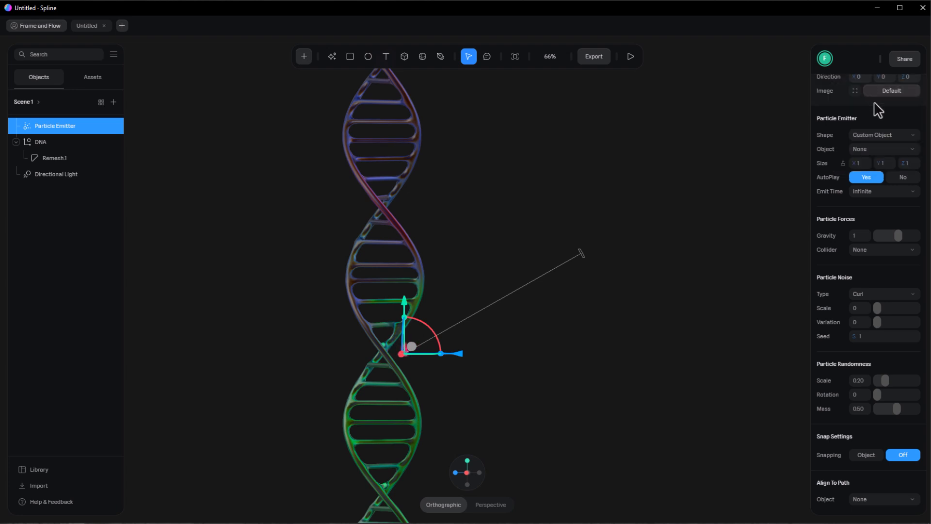
{"action": "left_click", "coordinate": [877, 149]}
{"action": "left_click", "coordinate": [867, 197]}
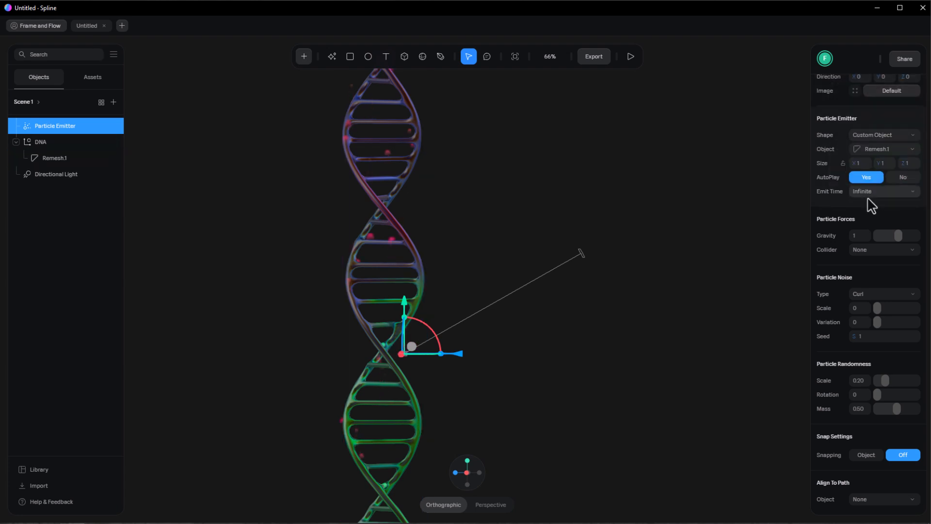
Set the particle size to 10 and the birth rate to 1000.
{"action": "scroll", "coordinate": [868, 210], "scroll_direction": "up", "scroll_amount": 5}
{"action": "left_click", "coordinate": [863, 216]}
{"action": "type", "text": "10"}
{"action": "key", "text": "Return"}
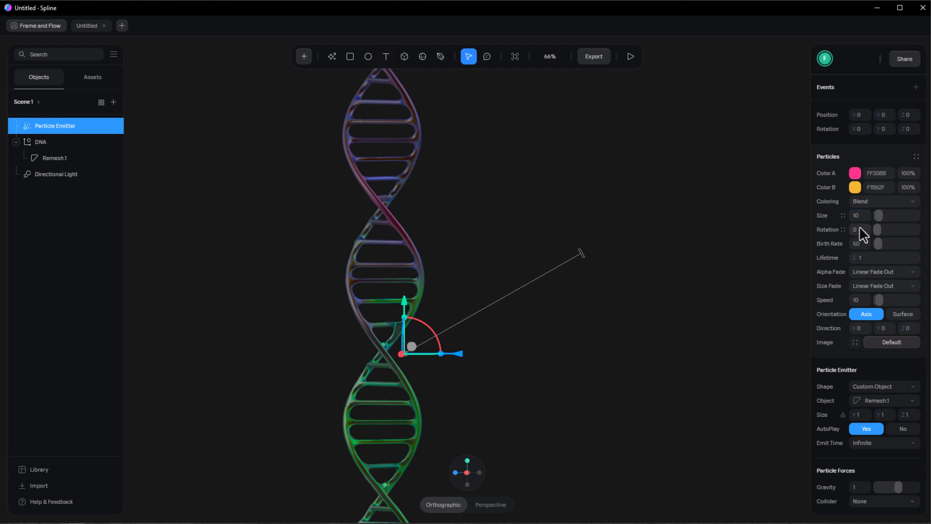
{"action": "left_click", "coordinate": [858, 242]}
{"action": "type", "text": "1000"}
{"action": "key", "text": "Return"}
Set the particle lifetime and speed to 5 and the gravity to 0.
{"action": "left_click", "coordinate": [866, 257]}
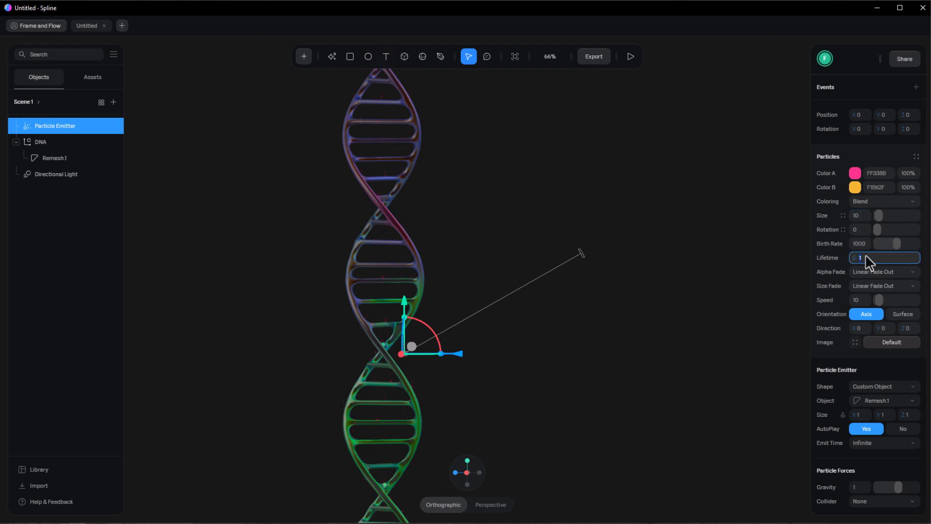
{"action": "key", "text": "Return"}
{"action": "scroll", "coordinate": [860, 302], "scroll_direction": "down", "scroll_amount": 3}
{"action": "left_click", "coordinate": [859, 337]}
{"action": "type", "text": "0"}
{"action": "key", "text": "Return"}
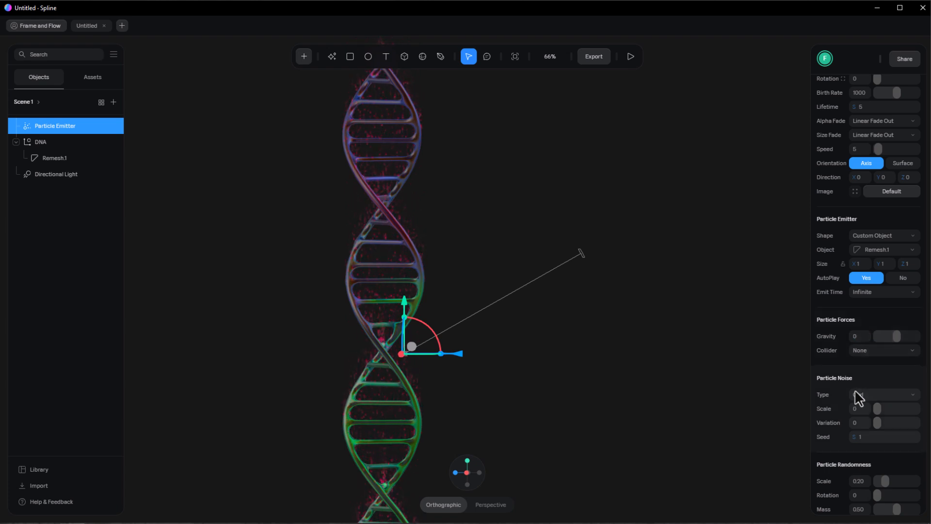
Set the particle noise scale to 5 and its variation to 4.
{"action": "scroll", "coordinate": [857, 387], "scroll_direction": "down", "scroll_amount": 1}
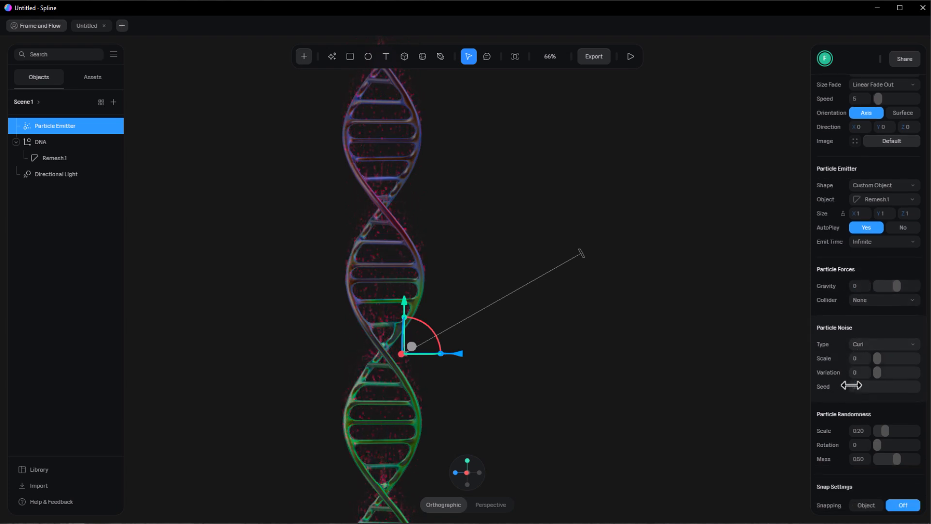
{"action": "key", "text": "Return"}
{"action": "type", "text": "4"}
{"action": "key", "text": "Return"}
Set the particle randomness to a scale of about 0.48, rotation 5 and mass 1.
{"action": "scroll", "coordinate": [466, 257], "scroll_direction": "up", "scroll_amount": 5}
{"action": "scroll", "coordinate": [325, 207], "scroll_direction": "up", "scroll_amount": 4}
{"action": "scroll", "coordinate": [586, 292], "scroll_direction": "down", "scroll_amount": 3}
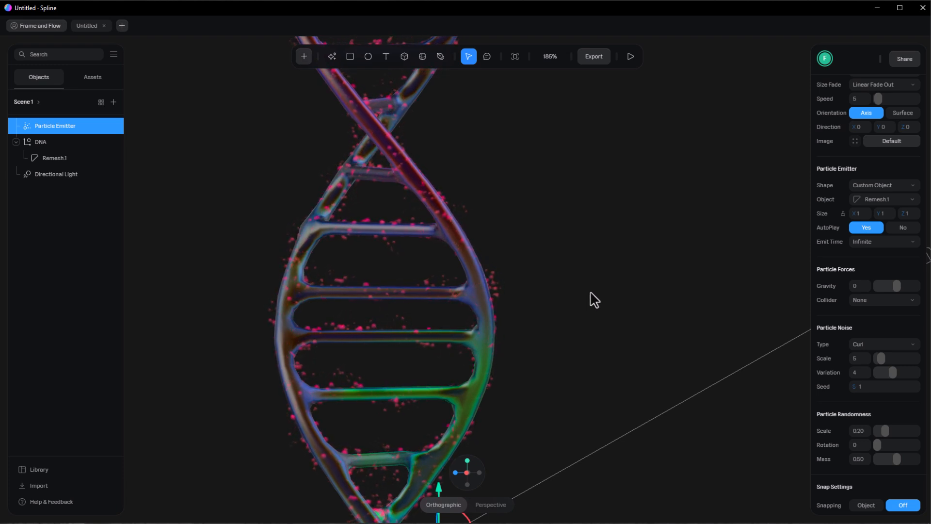
{"action": "scroll", "coordinate": [880, 404], "scroll_direction": "down", "scroll_amount": 1}
{"action": "left_click_drag", "start_coordinate": [886, 382], "coordinate": [927, 409]}
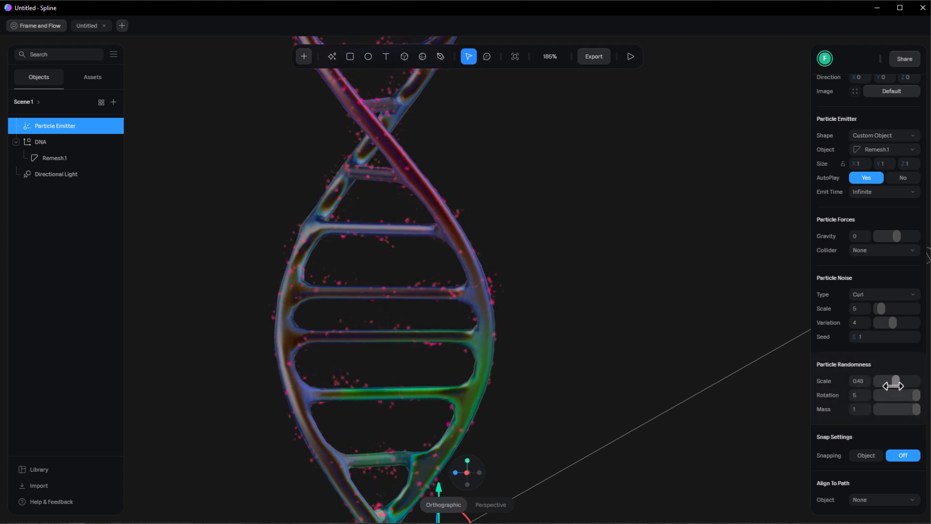
Change the particle emitter's Color A to blue 33A2FF and set its coloring to Random.
{"action": "scroll", "coordinate": [866, 380], "scroll_direction": "up", "scroll_amount": 6}
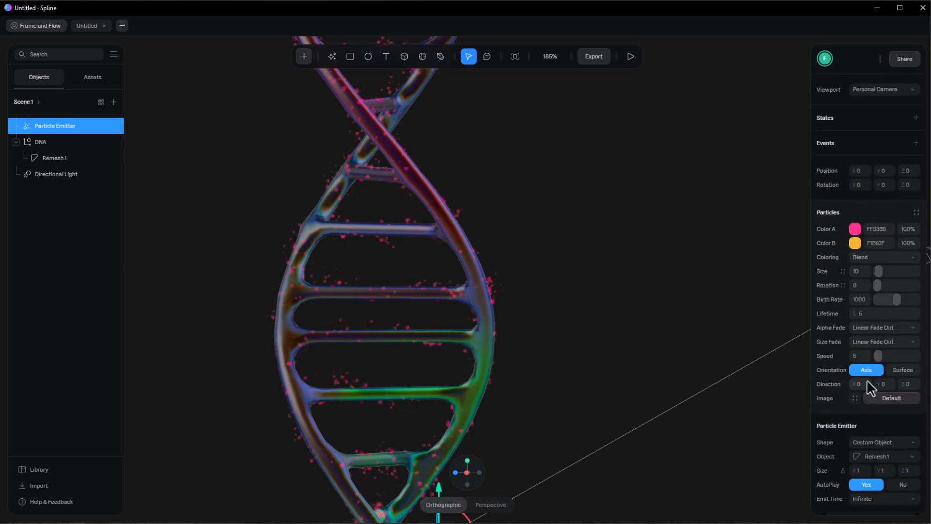
{"action": "left_click", "coordinate": [855, 229]}
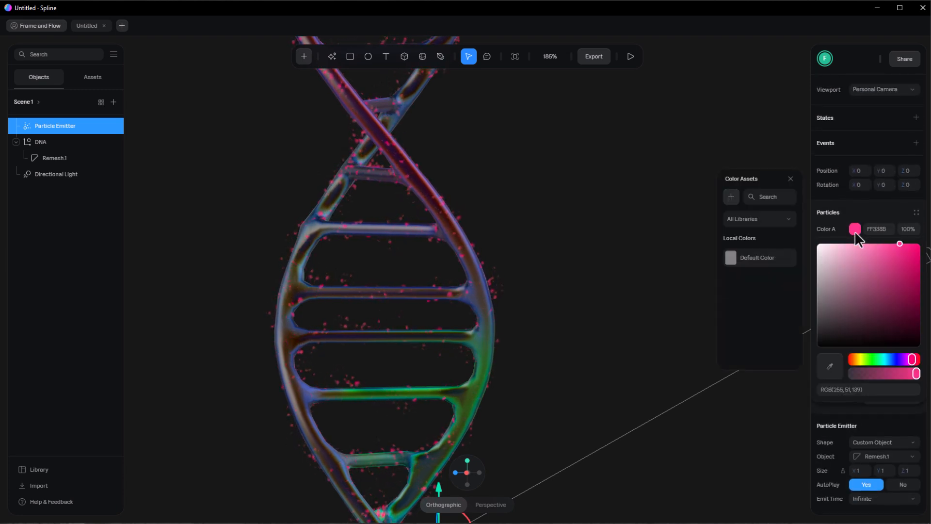
{"action": "left_click_drag", "start_coordinate": [911, 360], "coordinate": [886, 360]}
{"action": "left_click", "coordinate": [855, 229]}
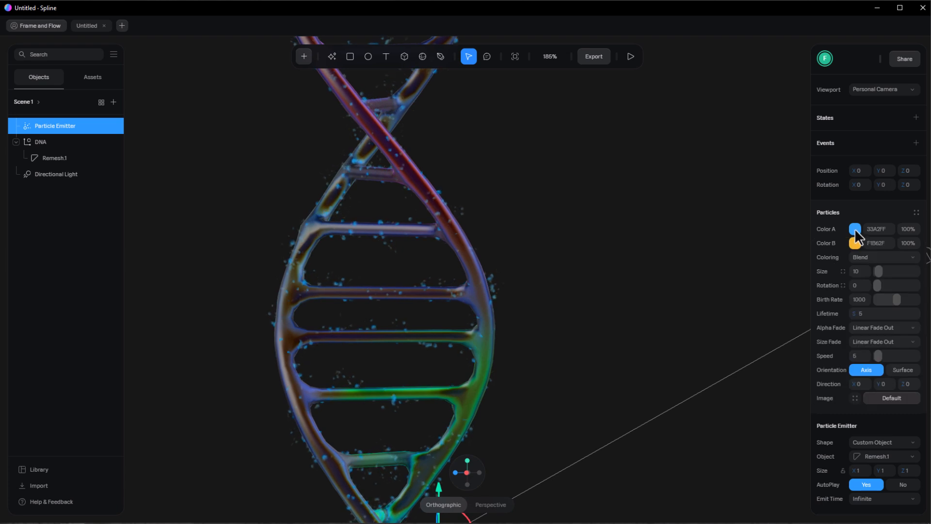
{"action": "left_click", "coordinate": [865, 255]}
{"action": "left_click", "coordinate": [870, 274]}
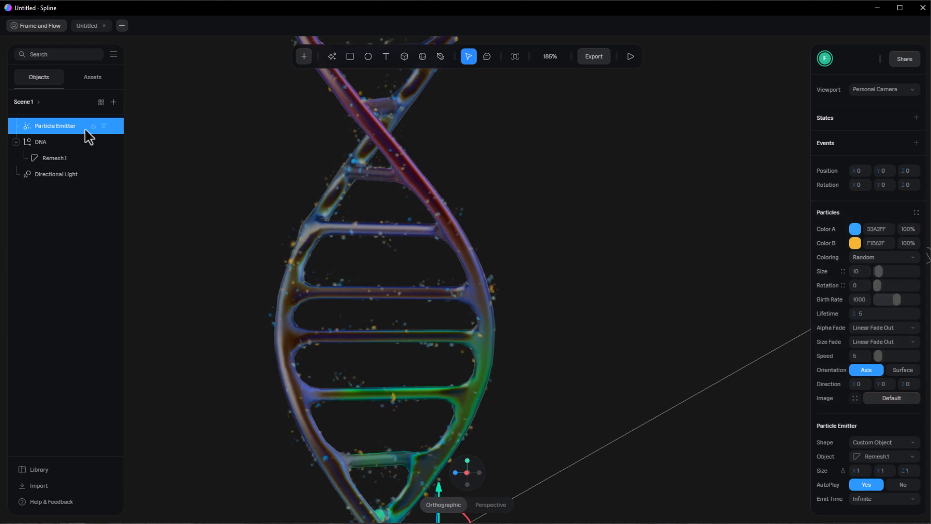
Duplicate the particle emitter and give the copy green 76FF33 as Color A and red F12F40 as Color B.
{"action": "key", "text": "ctrl+d"}
{"action": "left_click", "coordinate": [855, 229]}
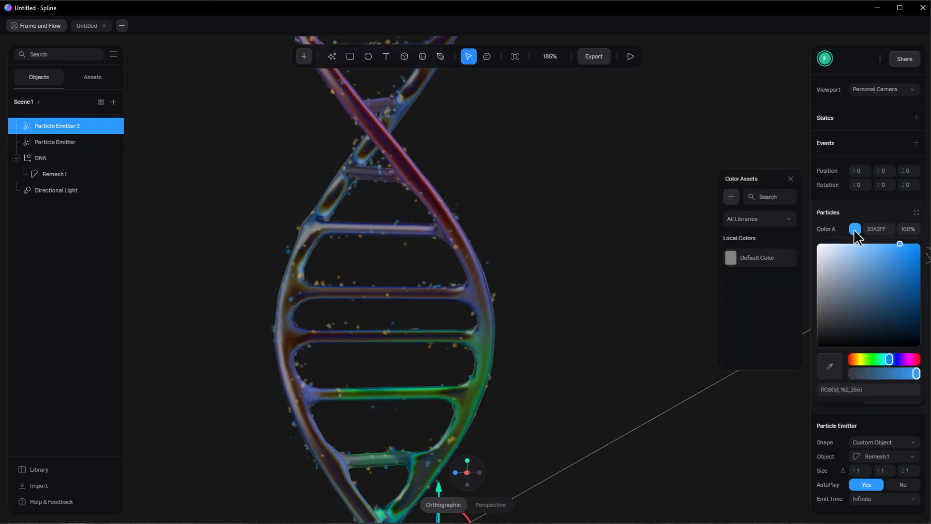
{"action": "left_click_drag", "start_coordinate": [889, 359], "coordinate": [917, 373]}
{"action": "left_click", "coordinate": [855, 229]}
{"action": "left_click", "coordinate": [855, 243]}
{"action": "left_click", "coordinate": [855, 243]}
Set the second emitter's particle size to 12, birth rate to 700 and speed to 7.
{"action": "type", "text": "12"}
{"action": "key", "text": "Return"}
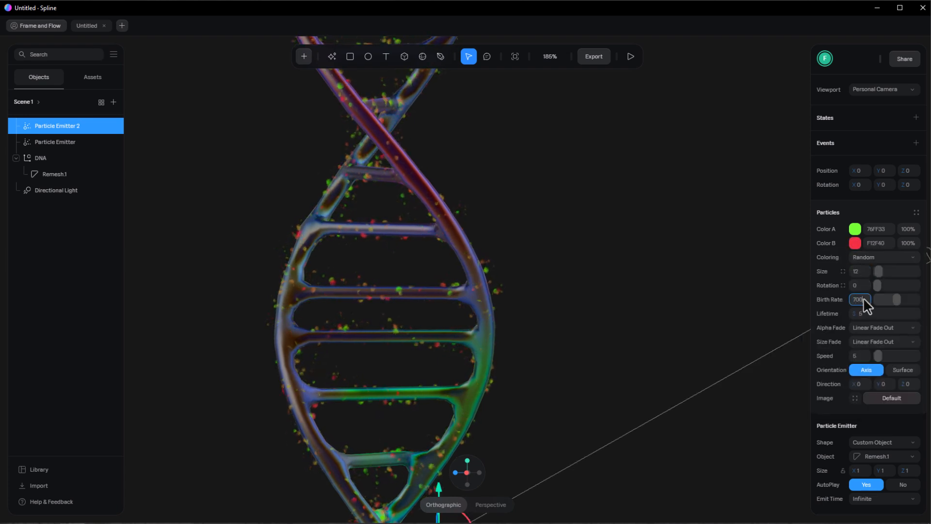
{"action": "key", "text": "Return"}
{"action": "type", "text": "7"}
{"action": "key", "text": "Return"}
Set the second emitter's noise seed to 5 and randomness scale to about 0.70, and preview the scene.
{"action": "scroll", "coordinate": [856, 371], "scroll_direction": "down", "scroll_amount": 5}
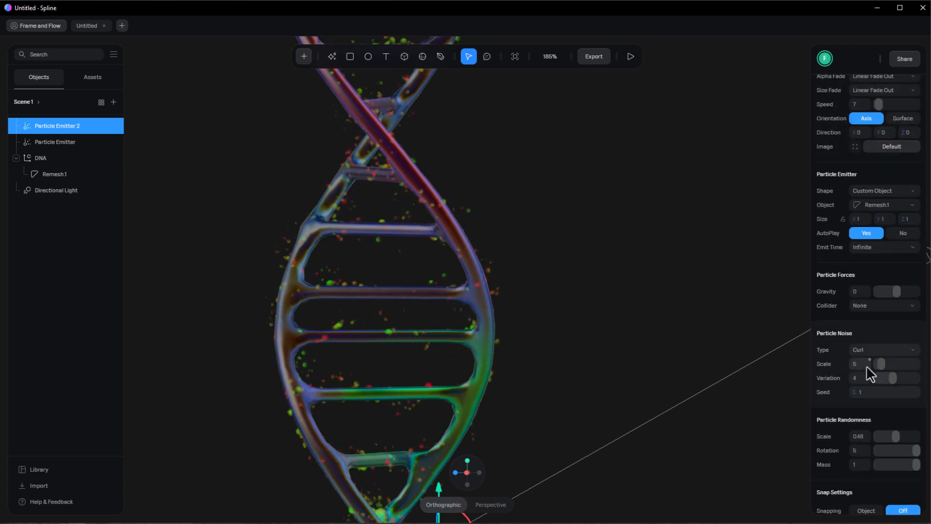
{"action": "scroll", "coordinate": [860, 368], "scroll_direction": "down", "scroll_amount": 1}
{"action": "left_click", "coordinate": [861, 343]}
{"action": "type", "text": "5"}
{"action": "key", "text": "Return"}
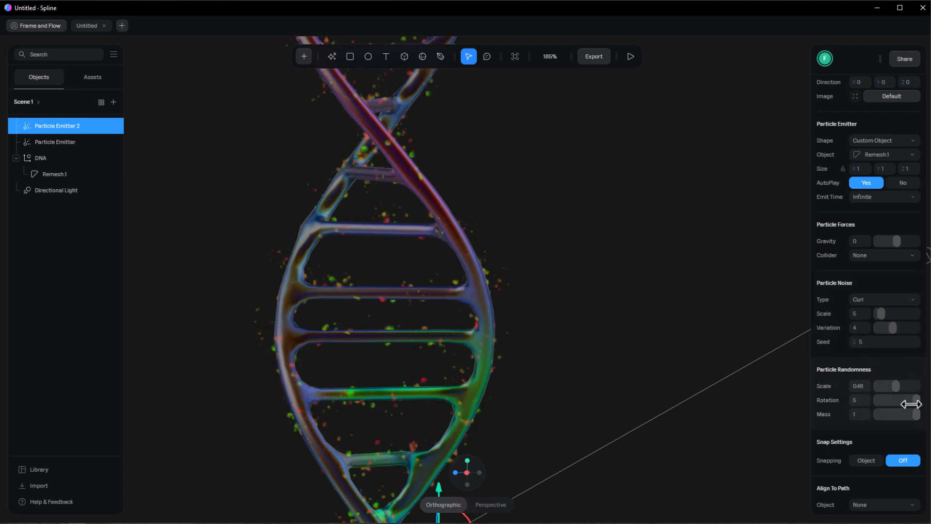
{"action": "left_click_drag", "start_coordinate": [897, 391], "coordinate": [902, 387]}
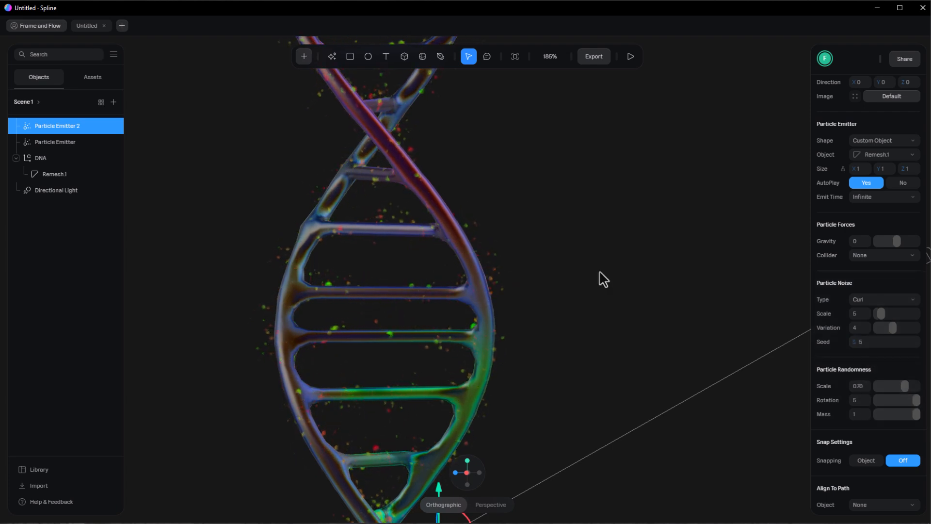
{"action": "left_click", "coordinate": [631, 56]}
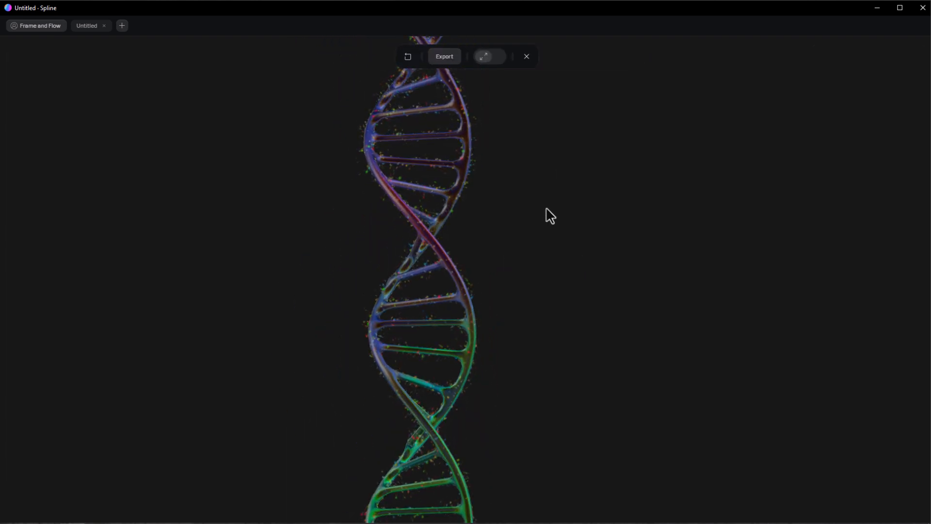
{"action": "left_click", "coordinate": [526, 57]}
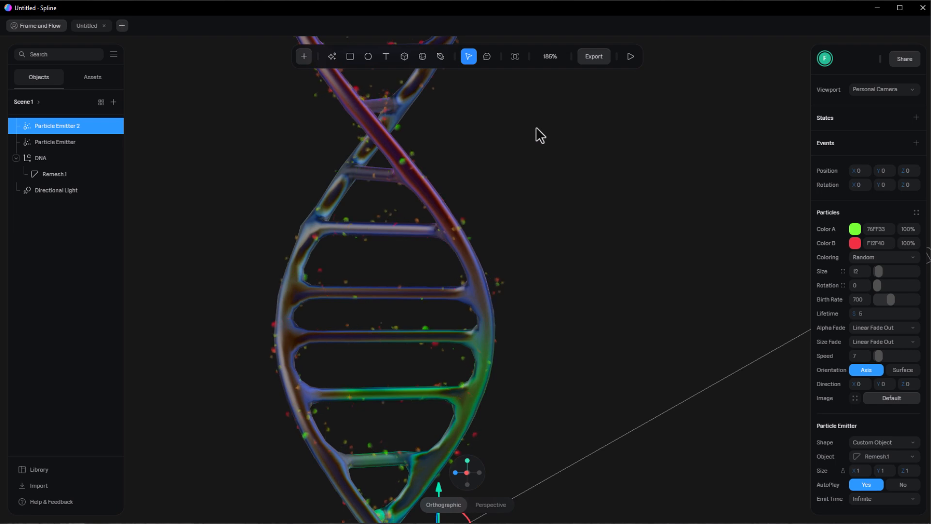
Move the DNA group's pivot to the helix centre in top view, at about X 17.25 and Z 71.65.
{"action": "left_click", "coordinate": [51, 158]}
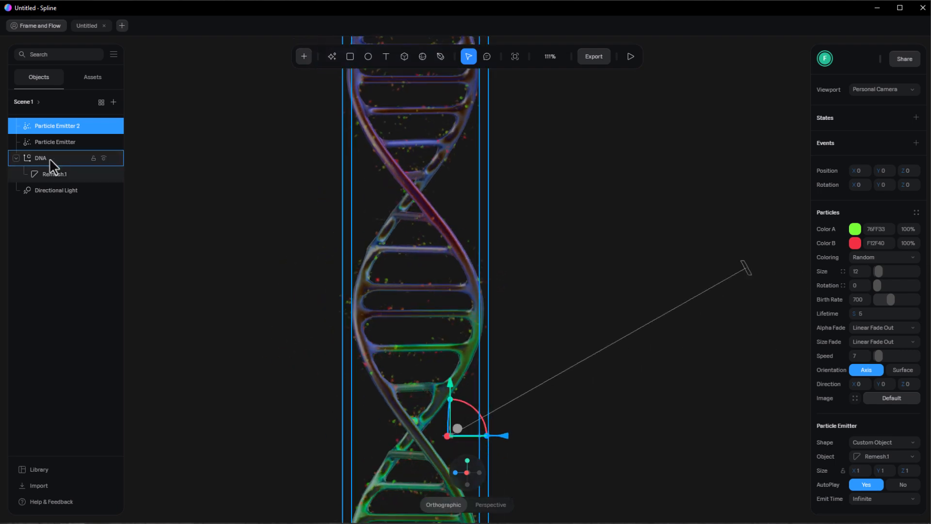
{"action": "left_click", "coordinate": [467, 461]}
{"action": "middle_click_drag", "start_coordinate": [494, 287], "coordinate": [438, 280]}
{"action": "scroll", "coordinate": [438, 279], "scroll_direction": "up", "scroll_amount": 3}
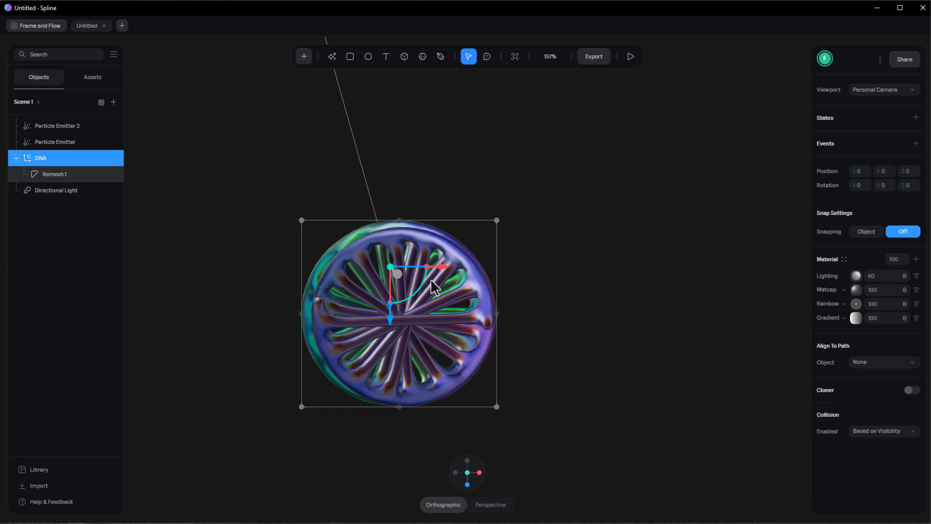
{"action": "left_click_drag", "start_coordinate": [928, 190], "coordinate": [882, 187]}
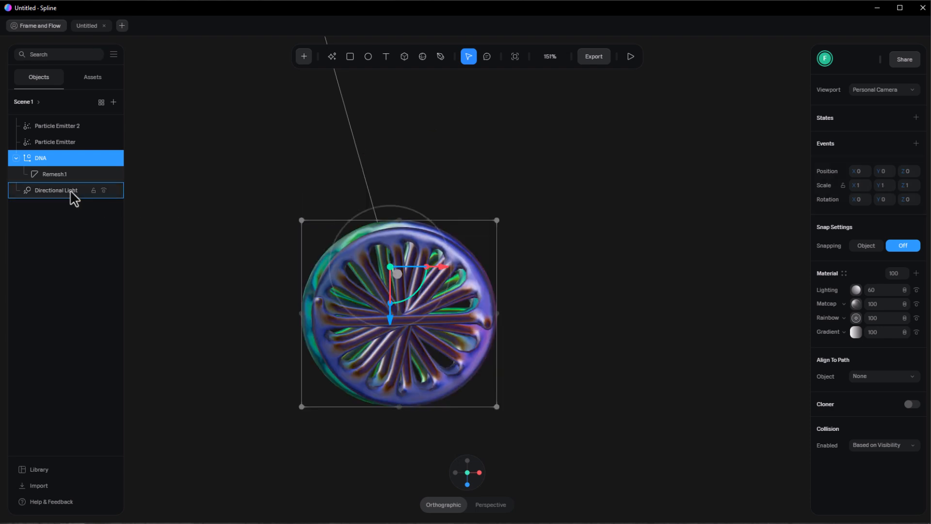
{"action": "left_click", "coordinate": [48, 161]}
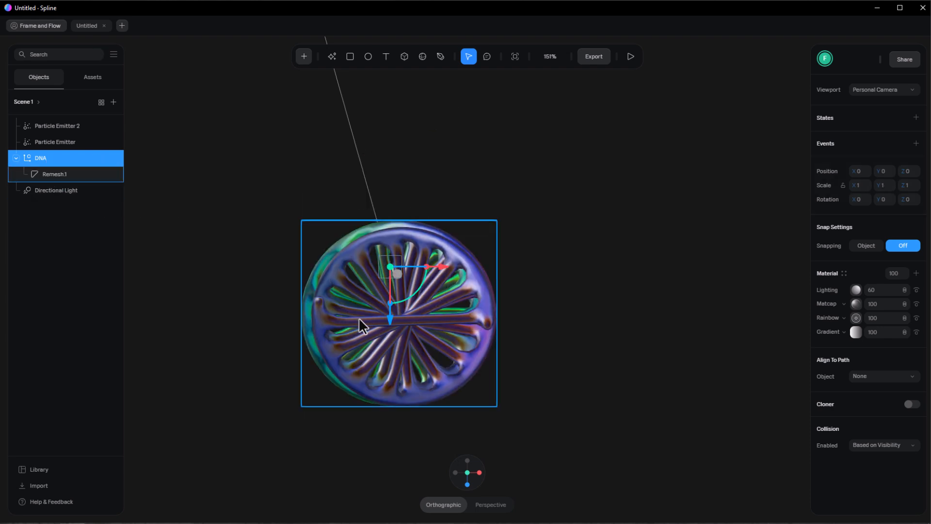
{"action": "left_click_drag", "start_coordinate": [391, 323], "coordinate": [400, 371]}
{"action": "left_click_drag", "start_coordinate": [440, 321], "coordinate": [453, 323]}
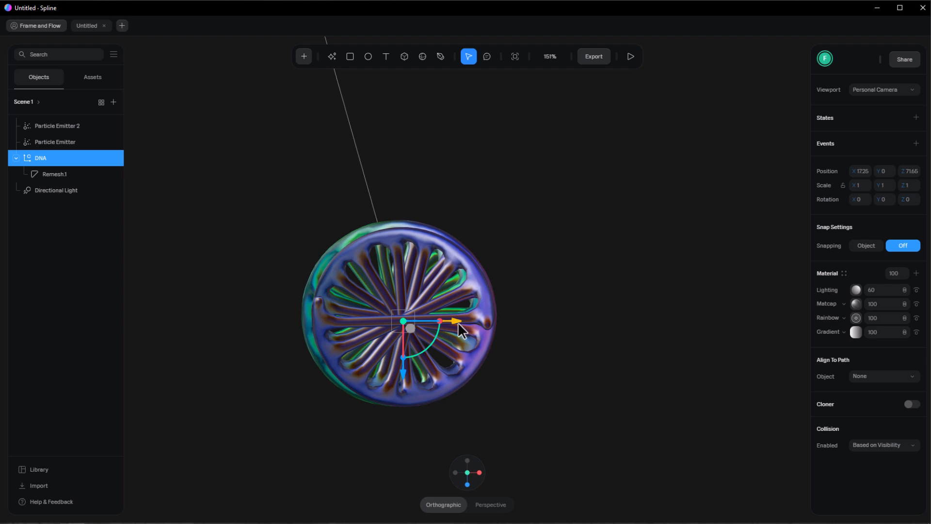
Test the new pivot by rotating the DNA group around its Y axis, and undo the rotation.
{"action": "middle_click_drag", "start_coordinate": [497, 455], "coordinate": [458, 406]}
{"action": "scroll", "coordinate": [499, 373], "scroll_direction": "down", "scroll_amount": 3}
{"action": "middle_click_drag", "start_coordinate": [570, 401], "coordinate": [556, 392]}
{"action": "left_click_drag", "start_coordinate": [880, 199], "coordinate": [855, 213]}
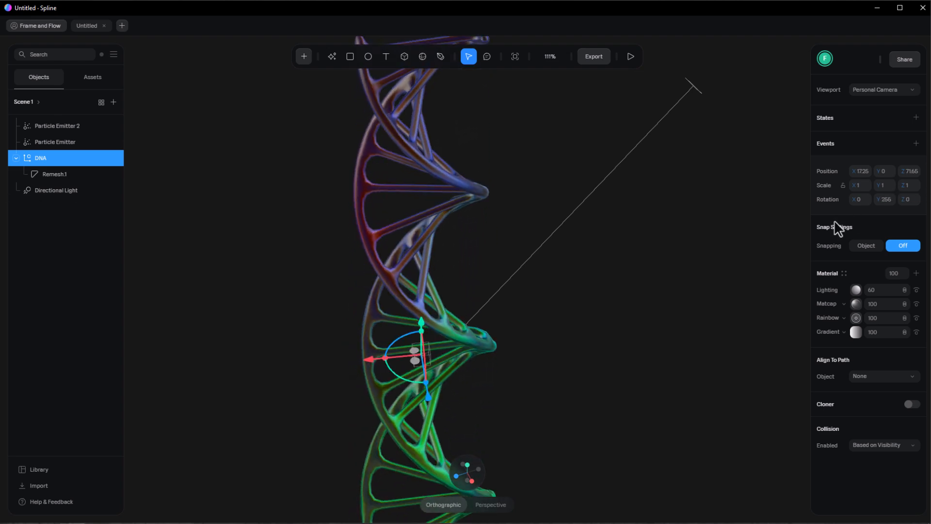
{"action": "key", "text": "ctrl+z"}
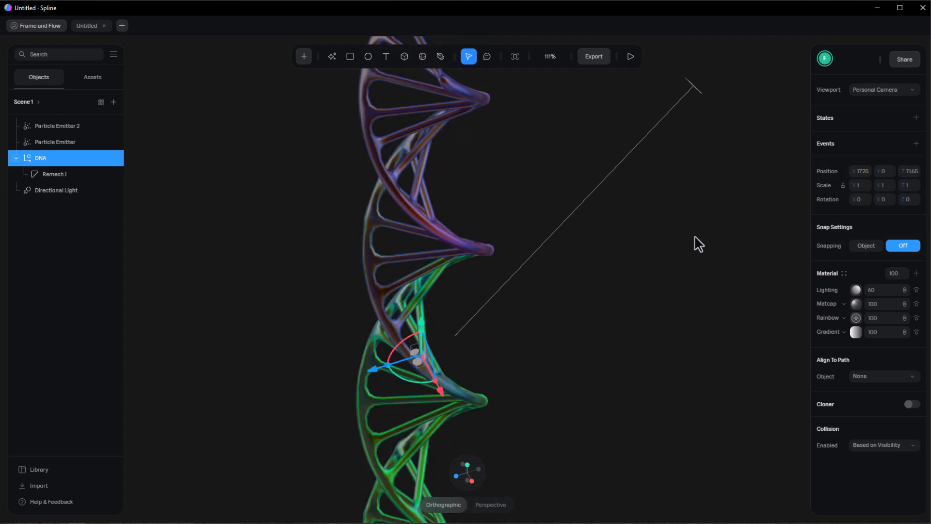
Move both particle emitters into the DNA group.
{"action": "left_click", "coordinate": [52, 140]}
{"action": "left_click", "coordinate": [54, 128], "text": "shift"}
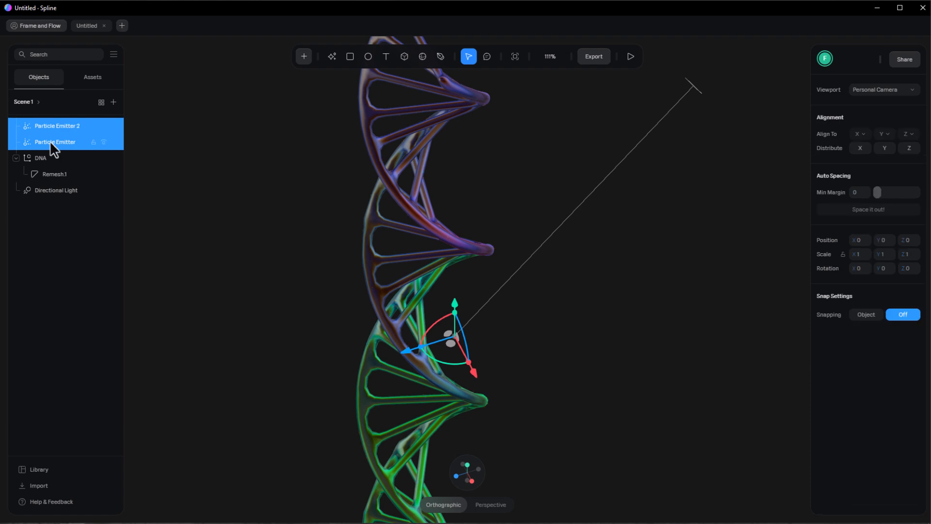
{"action": "left_click_drag", "start_coordinate": [57, 156], "coordinate": [56, 165]}
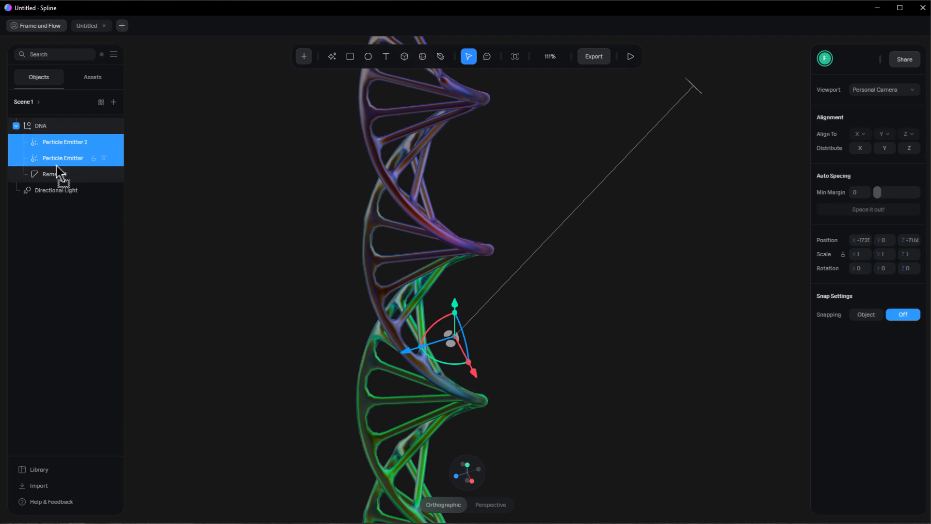
Add a new state to the DNA group and a Start event with a Transition action.
{"action": "left_click", "coordinate": [45, 126]}
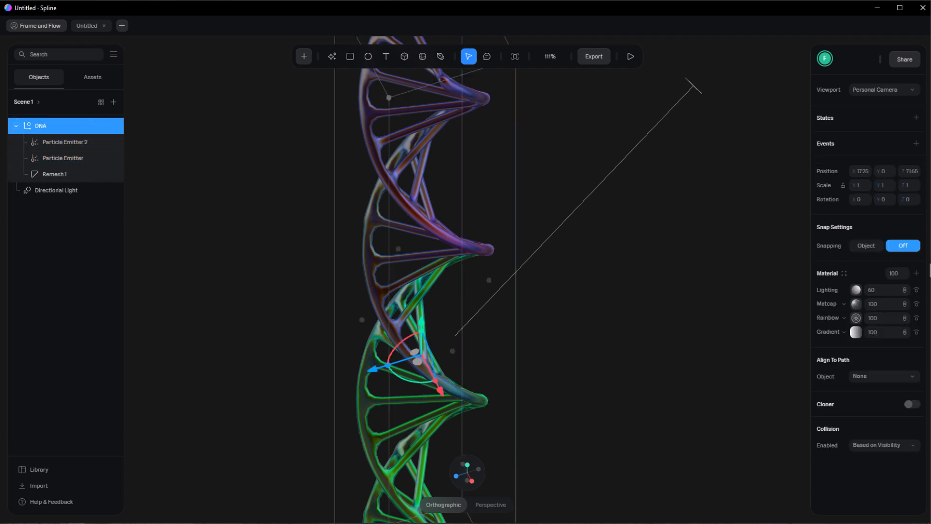
{"action": "left_click", "coordinate": [915, 117]}
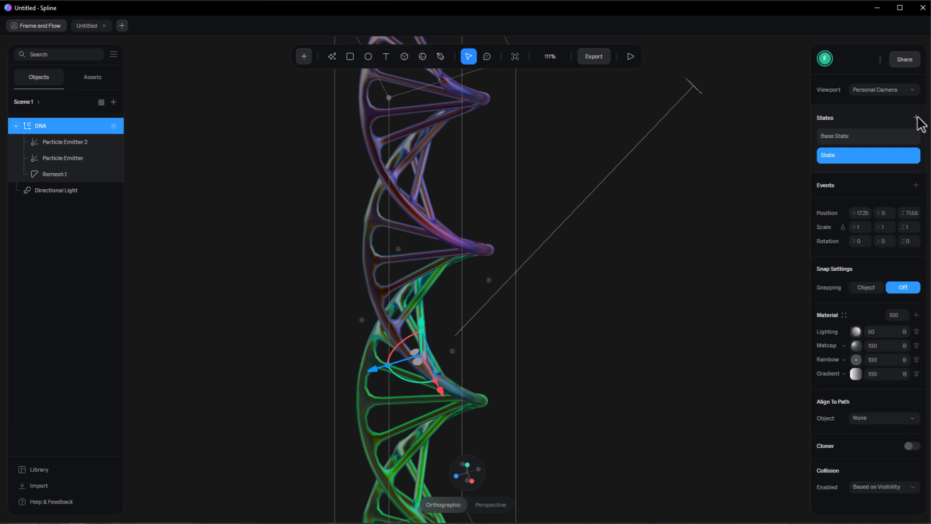
{"action": "left_click", "coordinate": [916, 184]}
{"action": "left_click", "coordinate": [728, 179]}
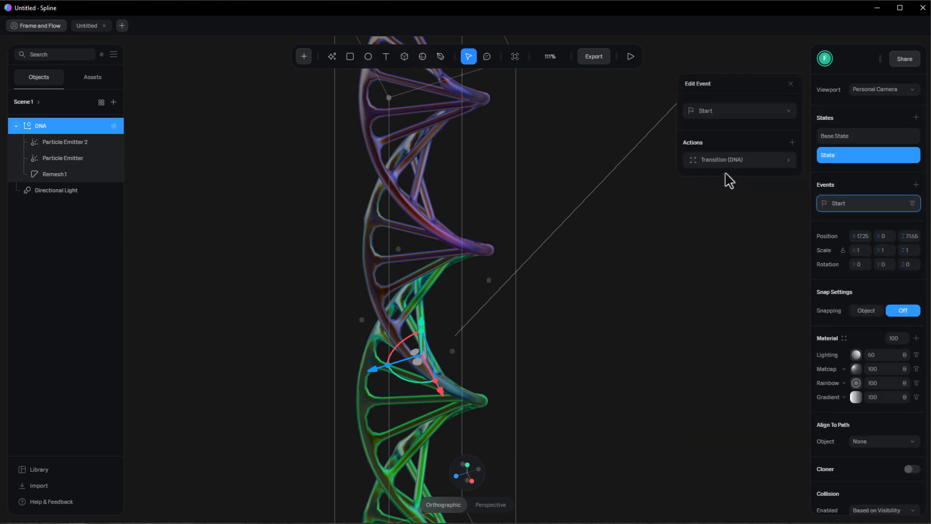
Configure the transition from Base State to State with duration 20, Linear easing and an infinite loop.
{"action": "left_click", "coordinate": [729, 216]}
{"action": "left_click", "coordinate": [728, 237]}
{"action": "left_click", "coordinate": [714, 233]}
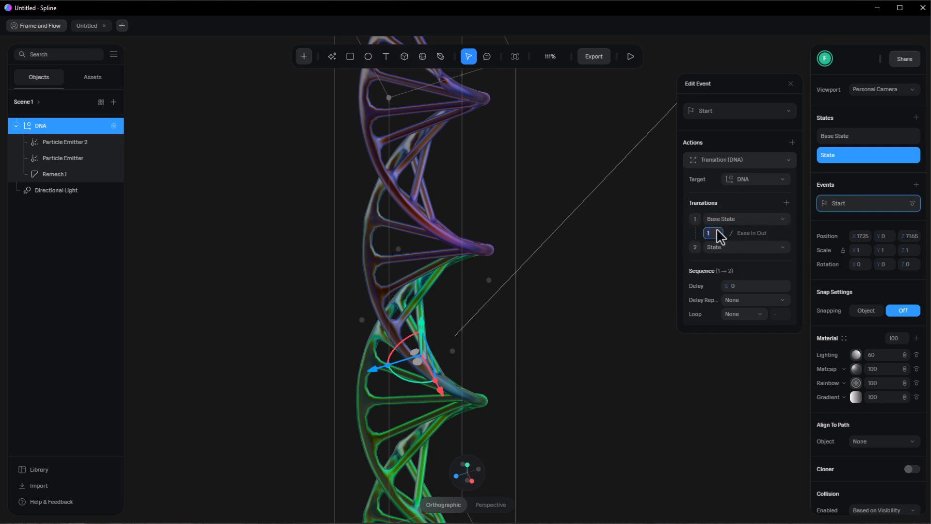
{"action": "left_click", "coordinate": [752, 233]}
{"action": "left_click", "coordinate": [755, 269]}
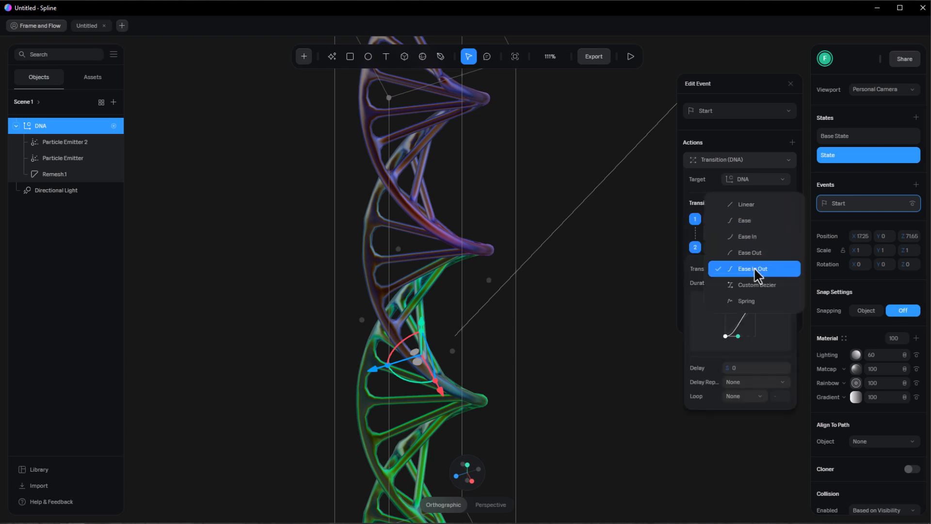
{"action": "left_click", "coordinate": [750, 205]}
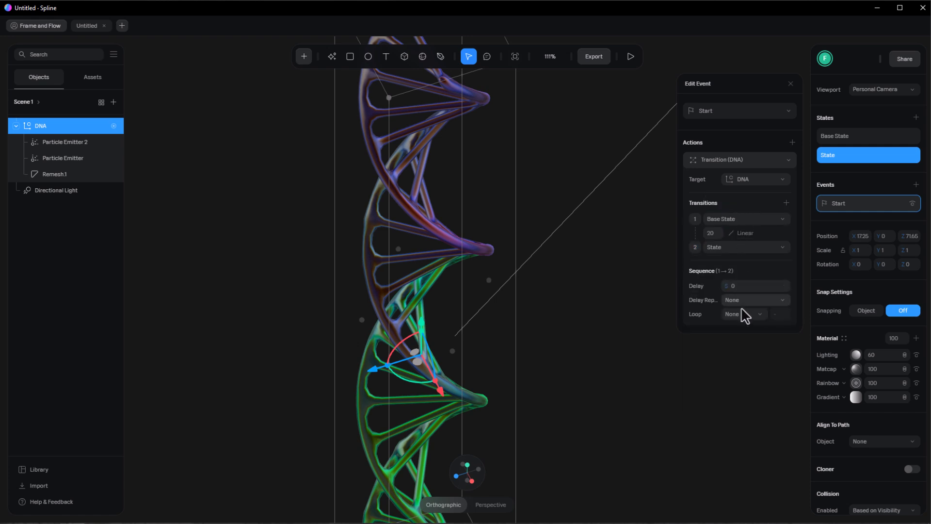
{"action": "left_click", "coordinate": [746, 314]}
{"action": "left_click", "coordinate": [741, 345]}
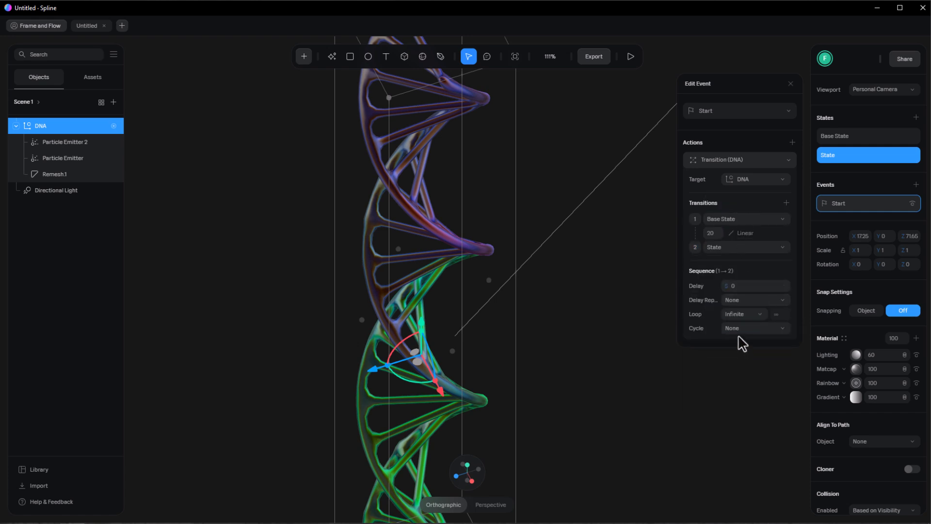
Make Base State the DNA group's active state and preview the looping animation.
{"action": "left_click", "coordinate": [628, 57]}
{"action": "left_click", "coordinate": [527, 57]}
{"action": "left_click", "coordinate": [848, 137]}
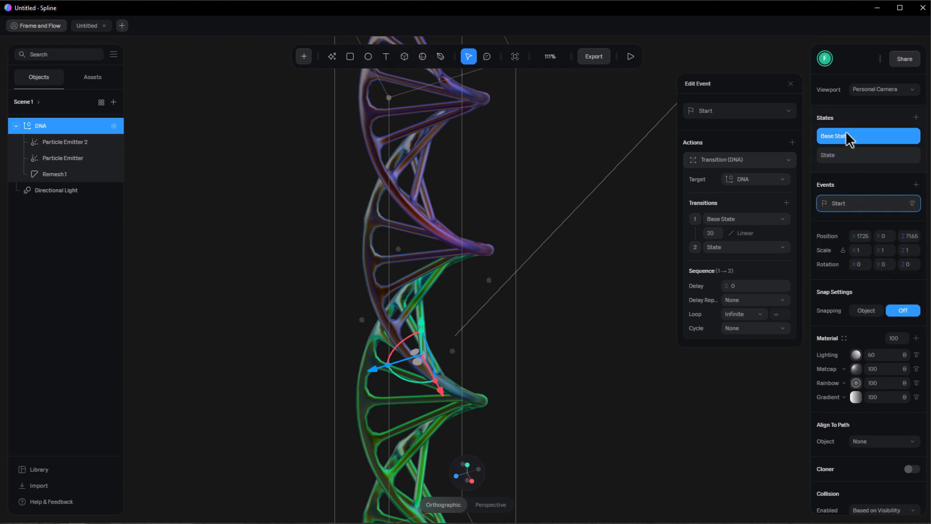
{"action": "left_click", "coordinate": [633, 57]}
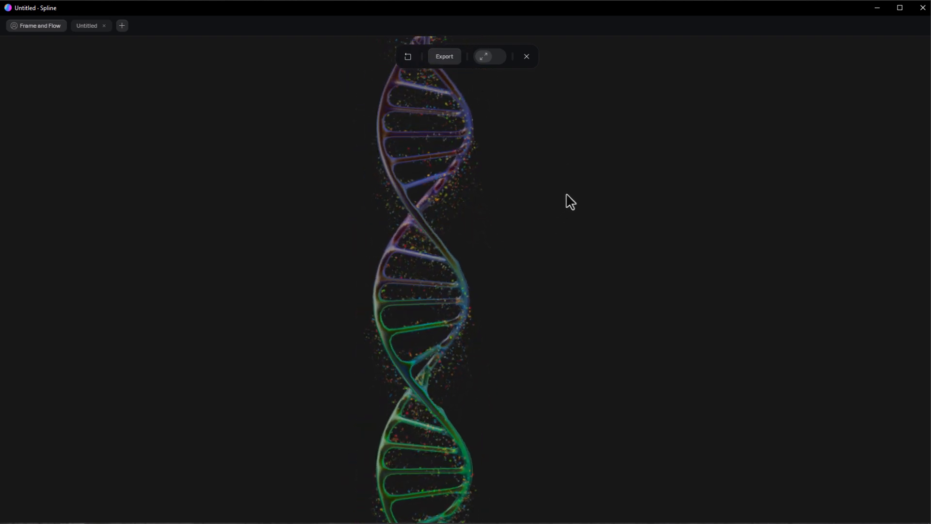
{"action": "left_click", "coordinate": [526, 56]}
{"action": "left_click", "coordinate": [790, 84]}
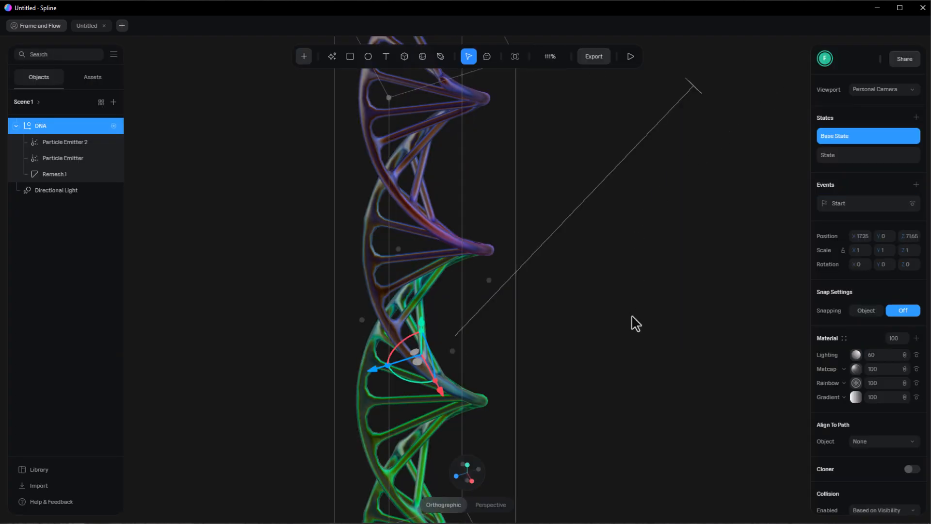
Align the view to face the upright helix straight on and switch the projection to Perspective.
{"action": "left_click", "coordinate": [472, 482]}
{"action": "scroll", "coordinate": [495, 379], "scroll_direction": "down", "scroll_amount": 3}
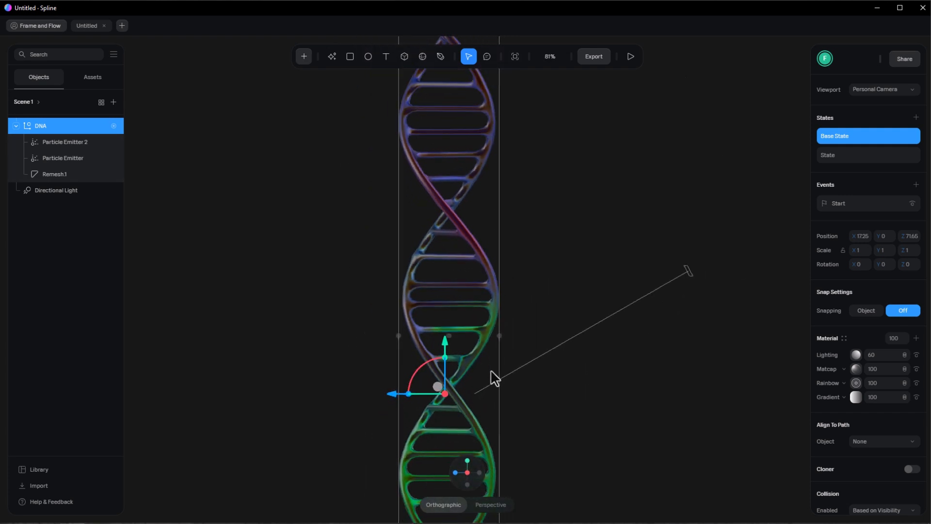
{"action": "left_click", "coordinate": [497, 506]}
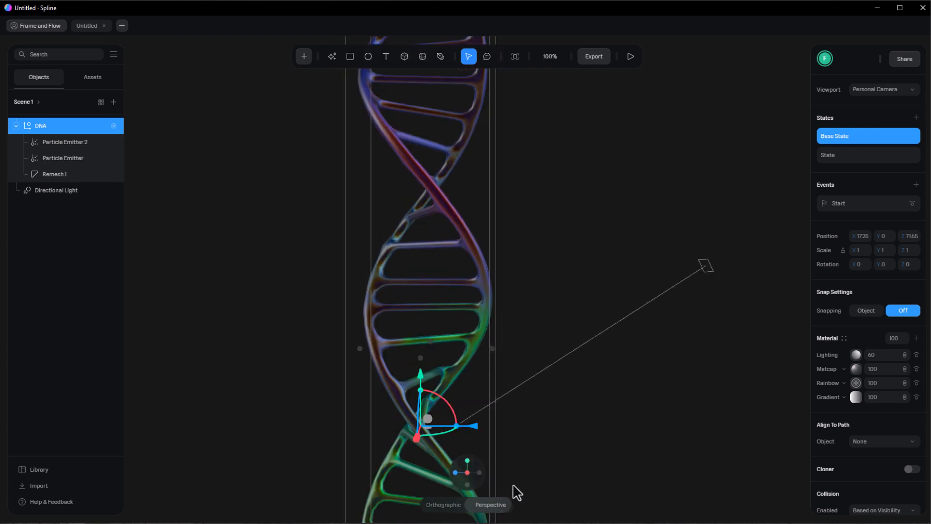
Set the scene's frame size to FullHD (1920x1080).
{"action": "left_click", "coordinate": [515, 56]}
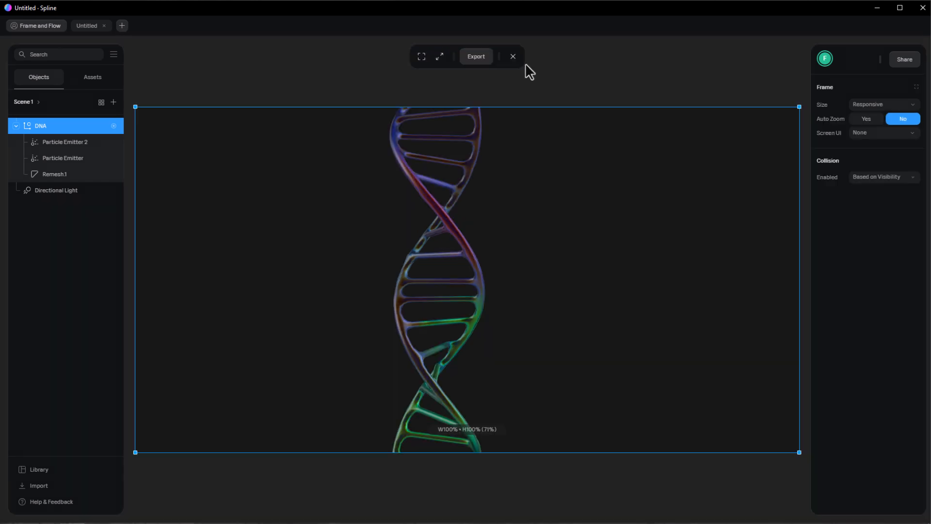
{"action": "left_click", "coordinate": [892, 105]}
{"action": "left_click", "coordinate": [886, 126]}
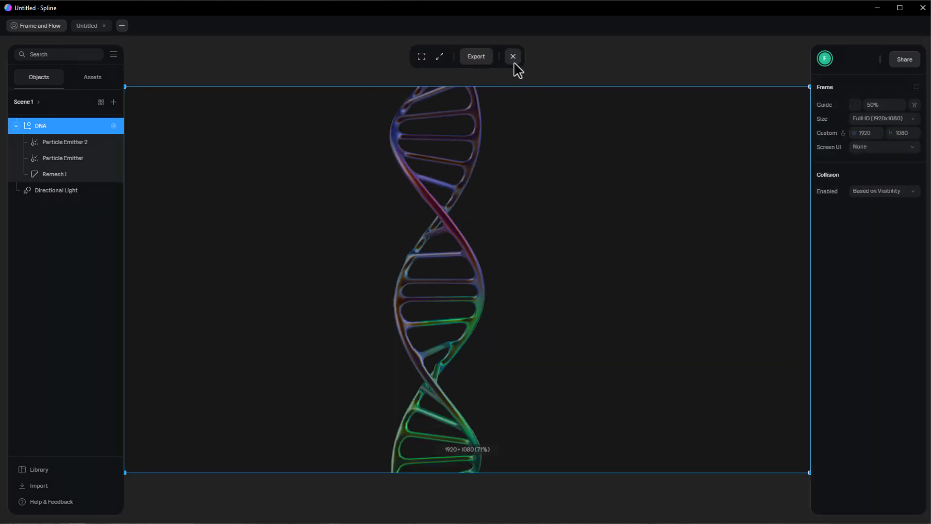
{"action": "left_click", "coordinate": [513, 56]}
Add a camera to the scene and set its field of view to 15.
{"action": "left_click", "coordinate": [304, 56]}
{"action": "scroll", "coordinate": [333, 233], "scroll_direction": "down", "scroll_amount": 5}
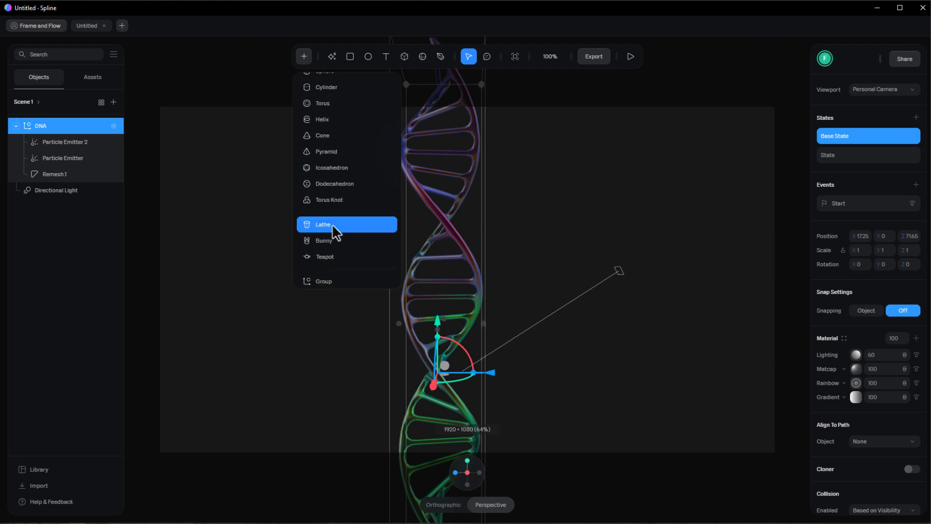
{"action": "left_click", "coordinate": [340, 235]}
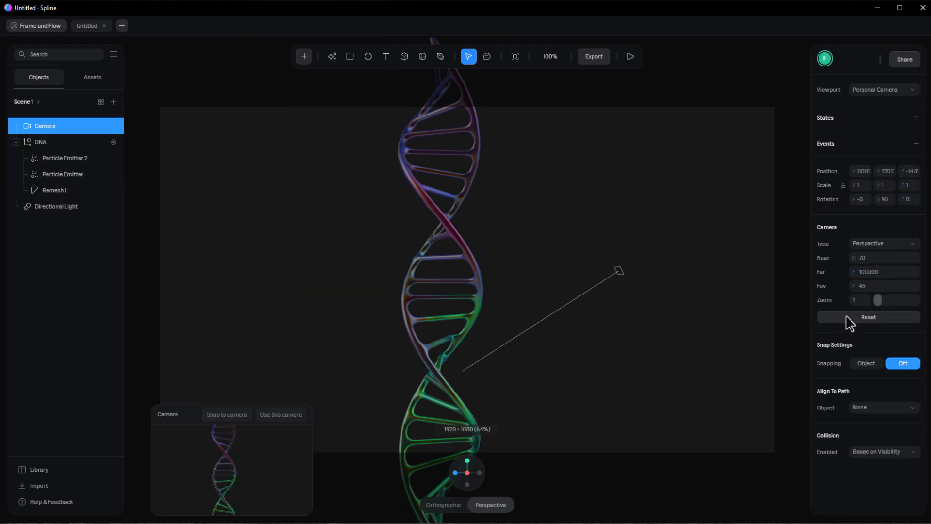
{"action": "left_click", "coordinate": [871, 288]}
{"action": "type", "text": "15"}
{"action": "key", "text": "Return"}
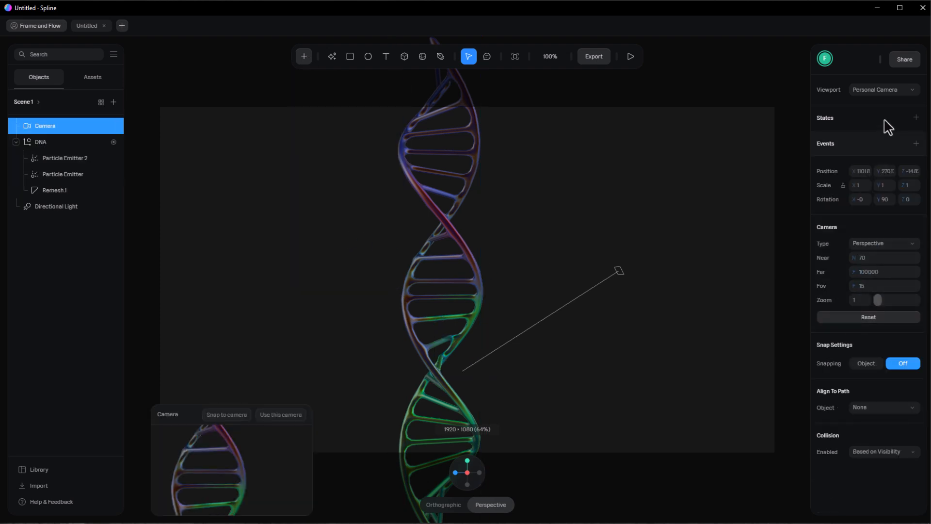
Switch the viewport to the added Camera and pull it back to frame the helix right of centre.
{"action": "left_click", "coordinate": [883, 89]}
{"action": "left_click", "coordinate": [879, 88]}
{"action": "scroll", "coordinate": [538, 252], "scroll_direction": "down", "scroll_amount": 8}
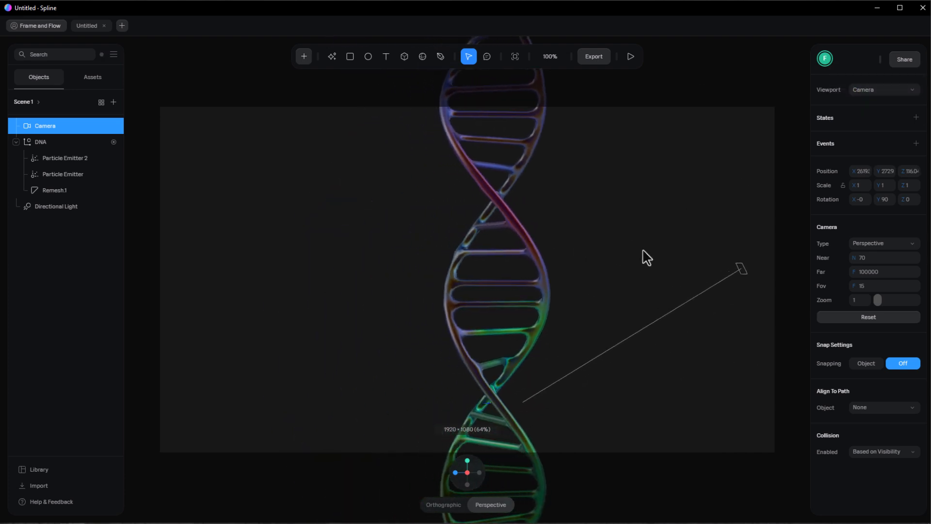
Tilt the DNA group about 26.7° on X, shift it up and towards the frame's right side, and preview the scene.
{"action": "left_click", "coordinate": [43, 141]}
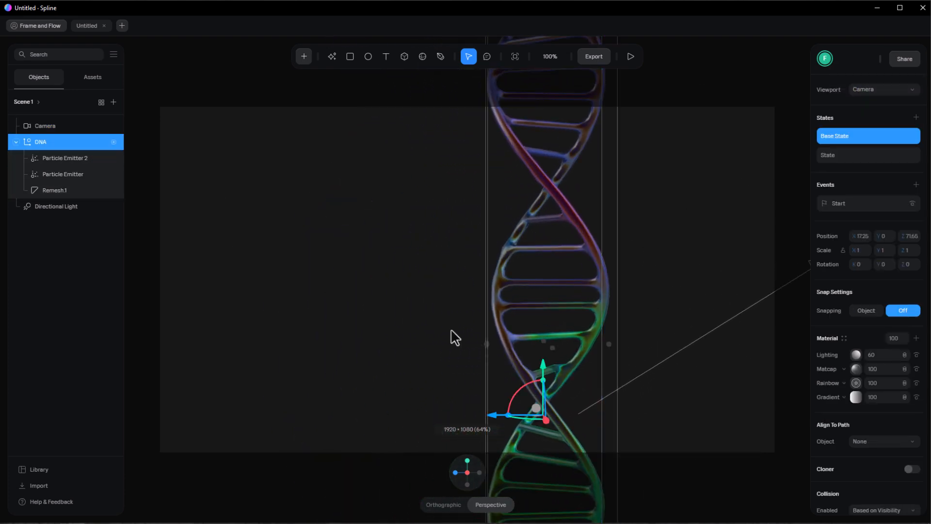
{"action": "left_click_drag", "start_coordinate": [529, 386], "coordinate": [504, 387]}
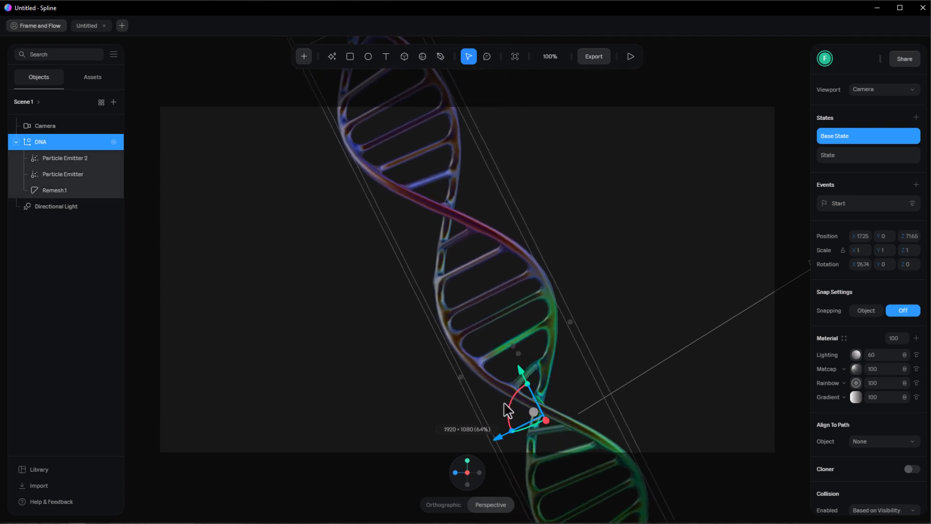
{"action": "left_click_drag", "start_coordinate": [502, 439], "coordinate": [583, 431]}
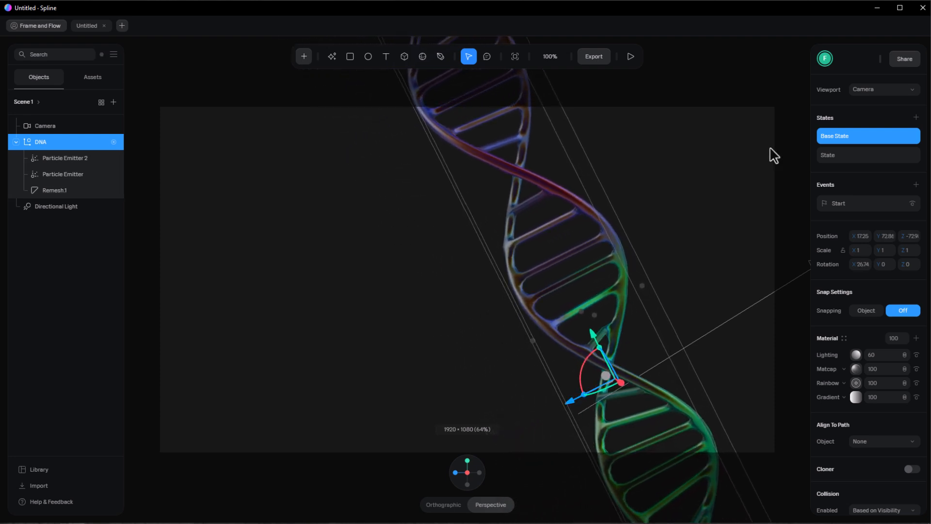
{"action": "left_click", "coordinate": [631, 57]}
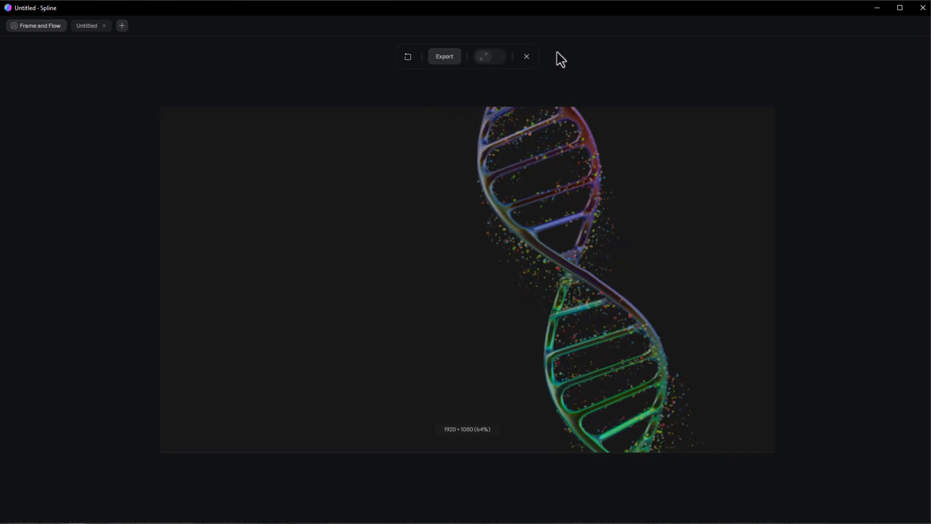
{"action": "left_click", "coordinate": [526, 56]}
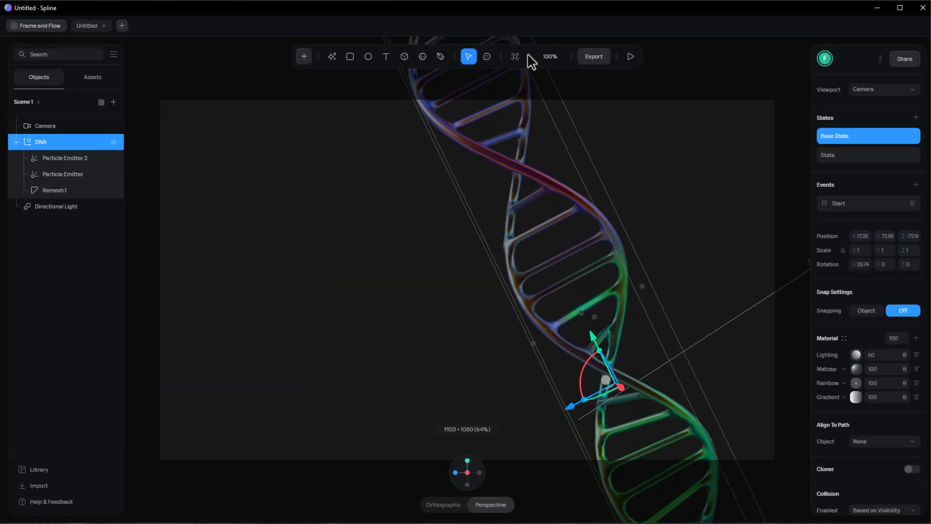
Place a text object in the frame's upper left area with the content "Unlock the Blueprint of Innovation".
{"action": "left_click", "coordinate": [421, 235]}
{"action": "left_click", "coordinate": [386, 58]}
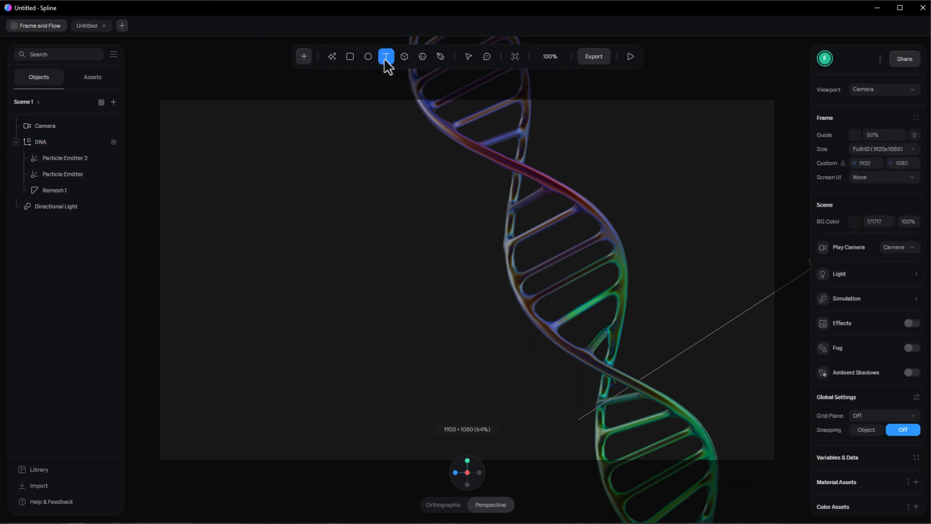
{"action": "left_click", "coordinate": [242, 173]}
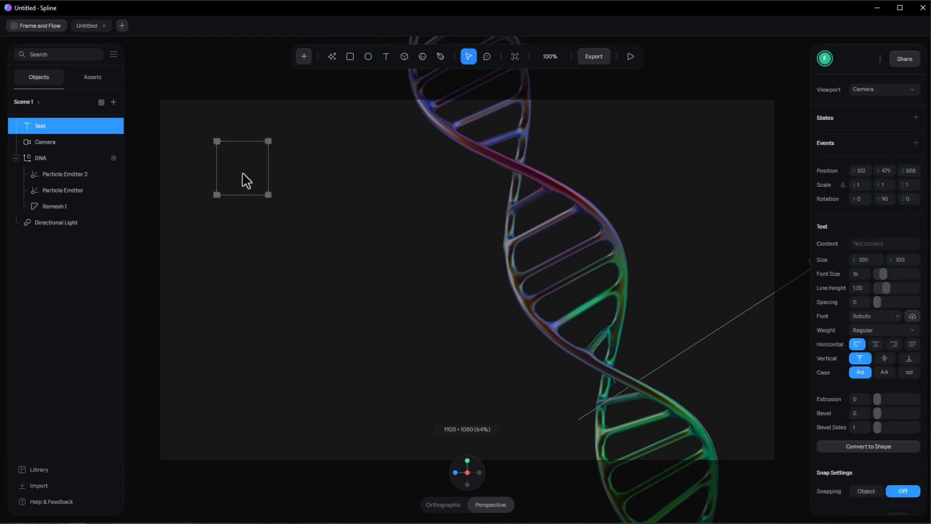
{"action": "left_click", "coordinate": [878, 243]}
{"action": "type", "text": "Unlock the Blueprint of Innovation"}
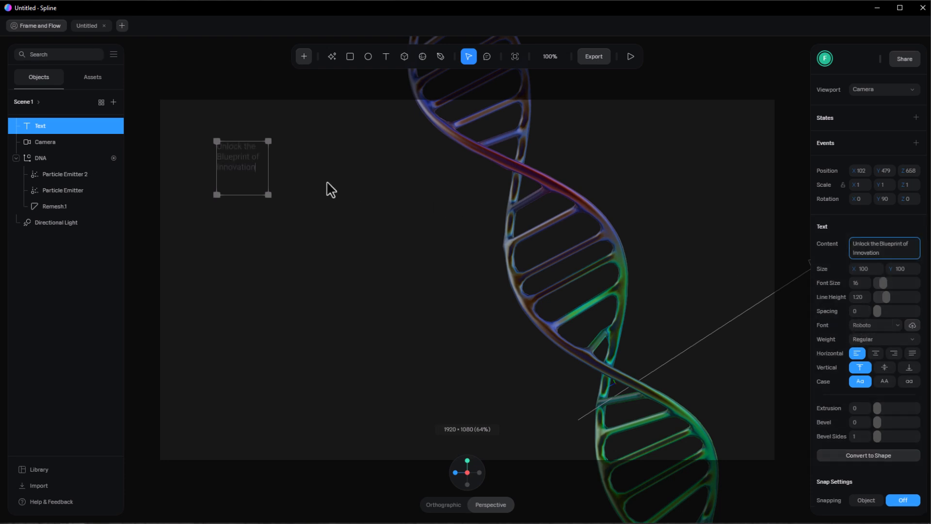
Widen the heading's text box to about 363 and format the text with font size 39 and Bold weight.
{"action": "left_click_drag", "start_coordinate": [268, 168], "coordinate": [410, 173]}
{"action": "left_click_drag", "start_coordinate": [883, 283], "coordinate": [892, 282]}
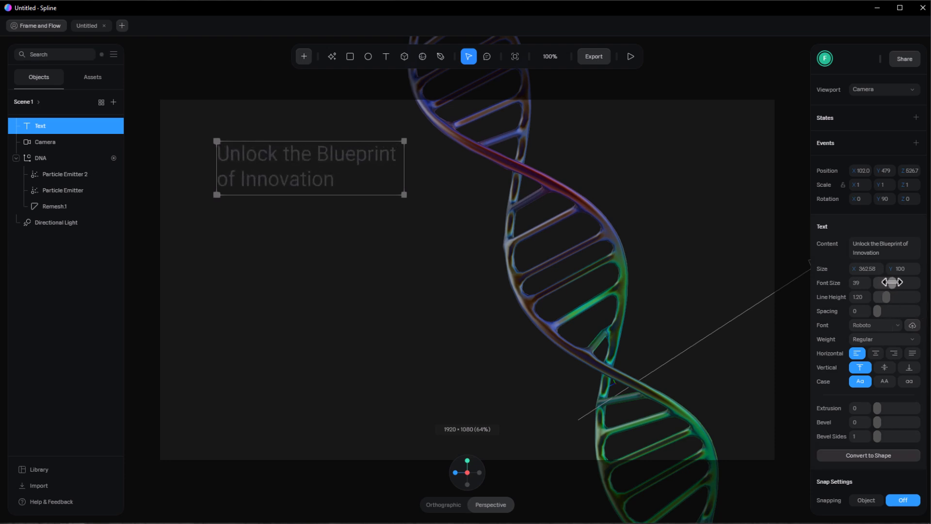
{"action": "left_click", "coordinate": [898, 328]}
{"action": "left_click", "coordinate": [812, 295]}
{"action": "left_click", "coordinate": [871, 340]}
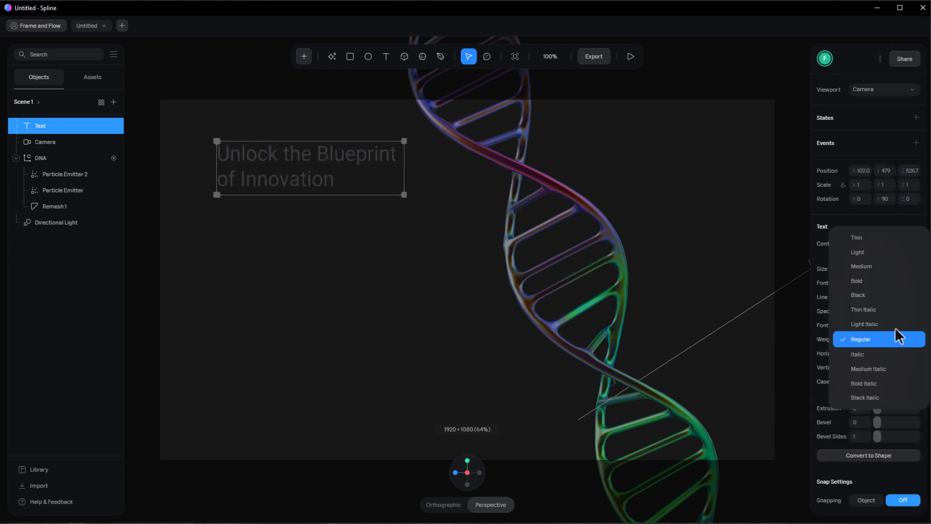
{"action": "left_click", "coordinate": [874, 281]}
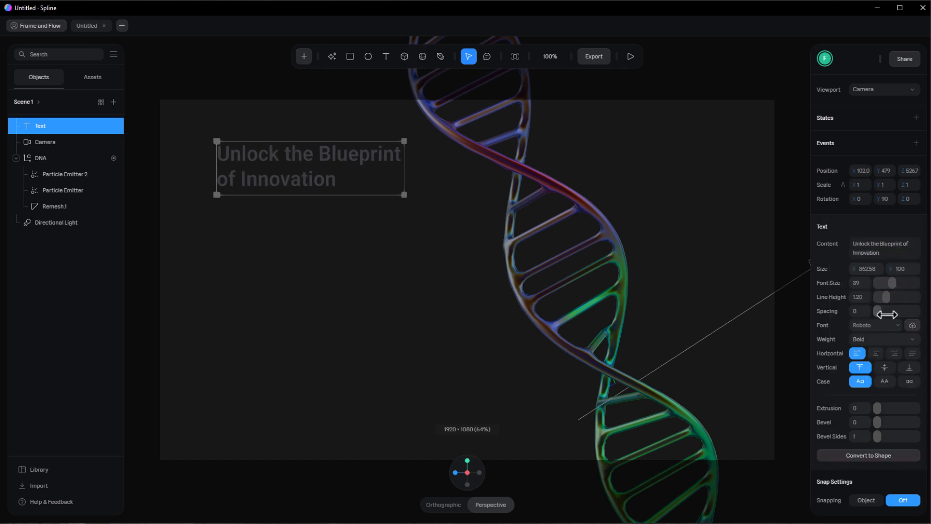
Hide the heading material's Lighting layer and set its Color layer to a very light grey.
{"action": "scroll", "coordinate": [898, 339], "scroll_direction": "down", "scroll_amount": 5}
{"action": "left_click", "coordinate": [916, 297]}
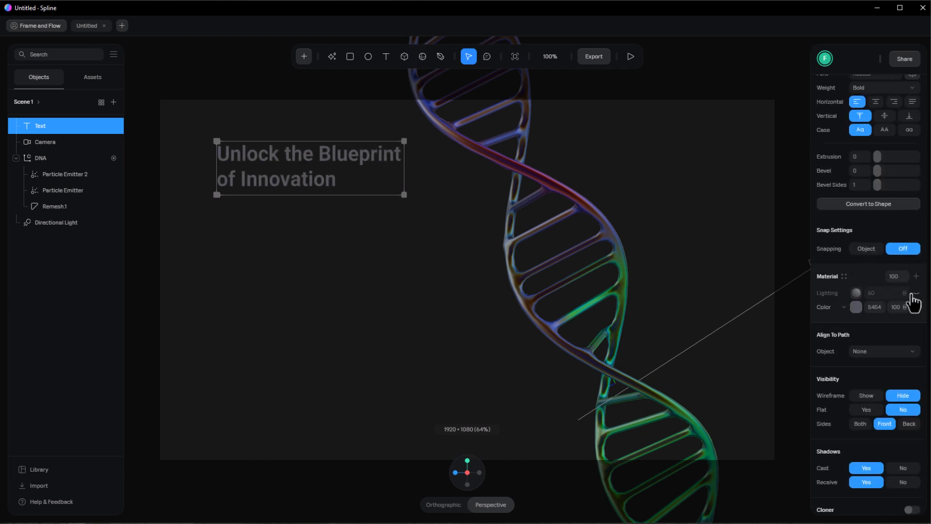
{"action": "left_click", "coordinate": [856, 307]}
{"action": "left_click_drag", "start_coordinate": [839, 370], "coordinate": [822, 326]}
{"action": "left_click", "coordinate": [856, 307]}
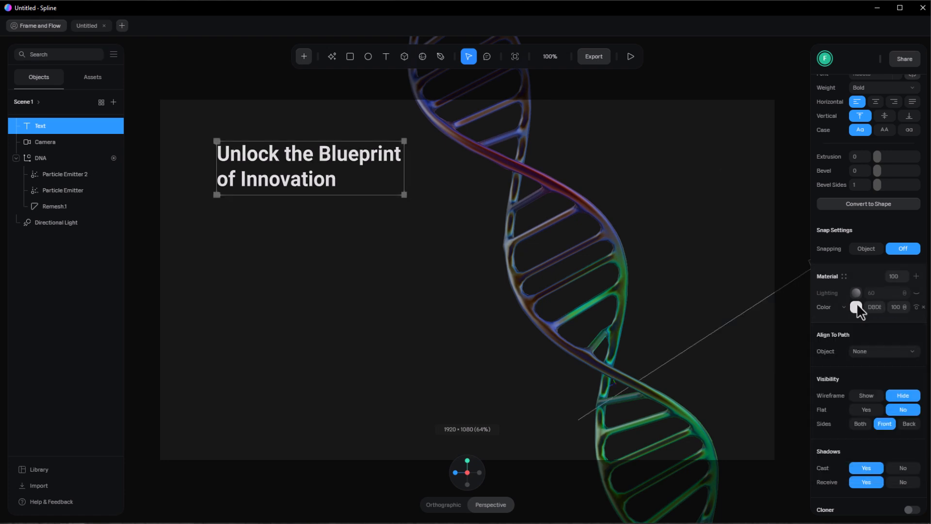
Duplicate the heading text and move the copy directly below the original.
{"action": "left_click", "coordinate": [38, 128]}
{"action": "key", "text": "ctrl+d"}
{"action": "left_click_drag", "start_coordinate": [310, 228], "coordinate": [307, 281]}
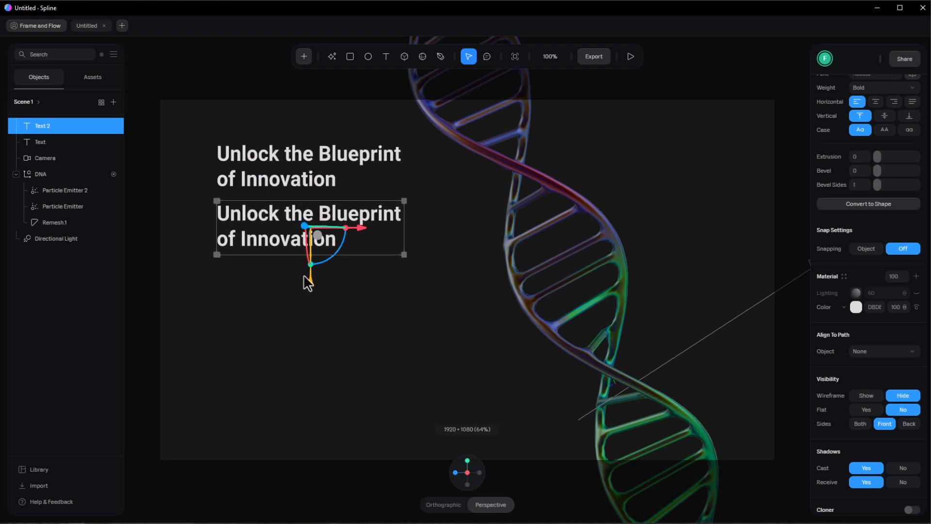
Replace the copy's content with the paragraph from "Dive into the heart of cutting-edge science and technology" to "one molecule at a time.".
{"action": "scroll", "coordinate": [878, 305], "scroll_direction": "up", "scroll_amount": 5}
{"action": "double_click", "coordinate": [873, 245]}
{"action": "key", "text": "ctrl+a"}
{"action": "type", "text": "Dive into the heart of cutting-edge science and technology. Our journey explores the connections that make innovation possible—where art meets science, and ideas transform into reality. Scroll down to discover how we’re reimagining the future, one molecule at a time."}
{"action": "scroll", "coordinate": [842, 274], "scroll_direction": "down", "scroll_amount": 1}
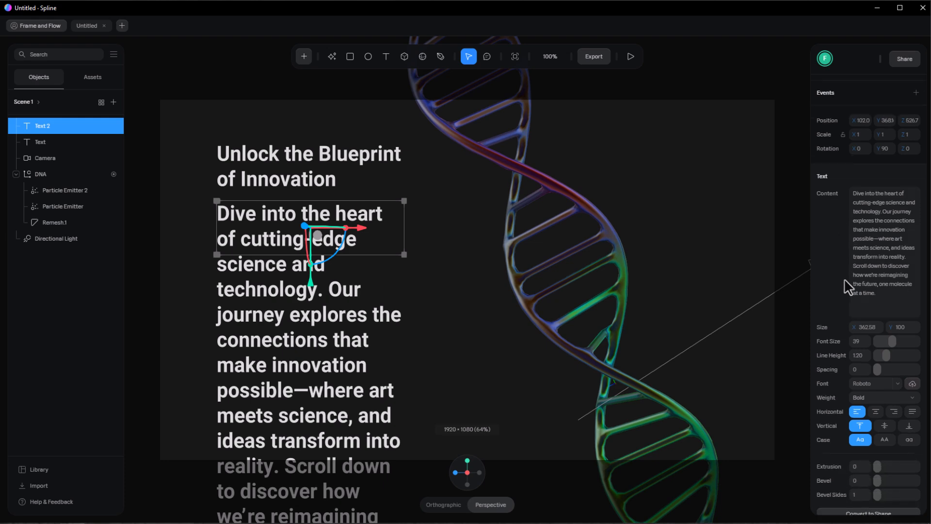
Format the paragraph with Light weight and font size 16, and enlarge its text box to about 393 by 204.
{"action": "left_click_drag", "start_coordinate": [892, 343], "coordinate": [883, 342]}
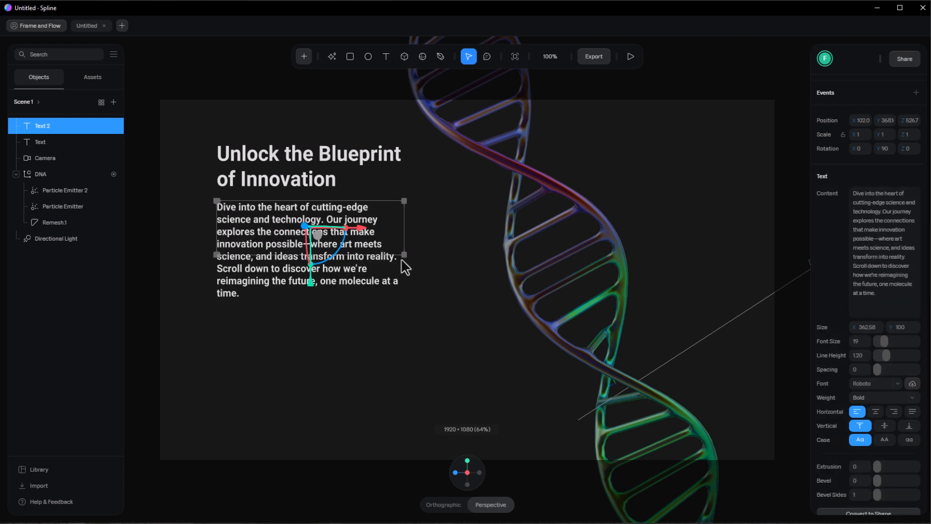
{"action": "left_click", "coordinate": [883, 398]}
{"action": "left_click", "coordinate": [862, 382]}
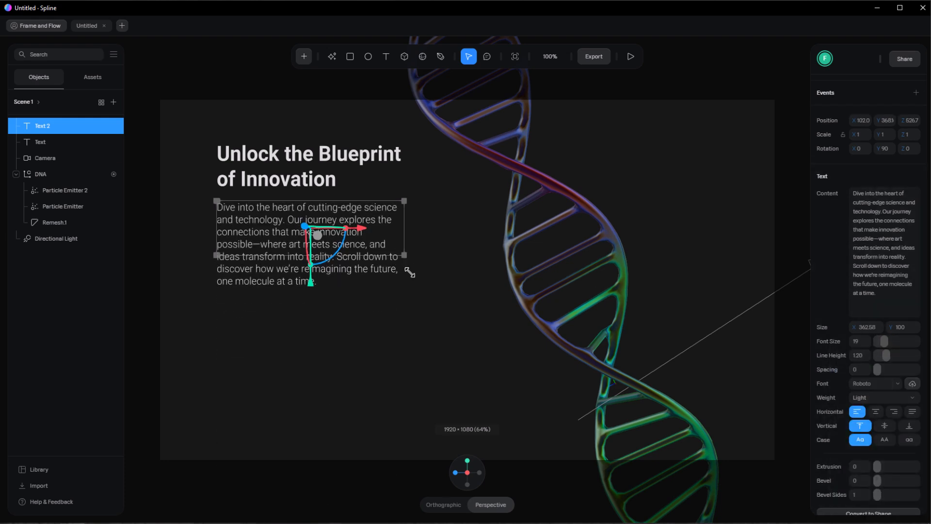
{"action": "left_click_drag", "start_coordinate": [406, 258], "coordinate": [422, 311]}
{"action": "left_click", "coordinate": [858, 342]}
{"action": "type", "text": "16"}
{"action": "key", "text": "Return"}
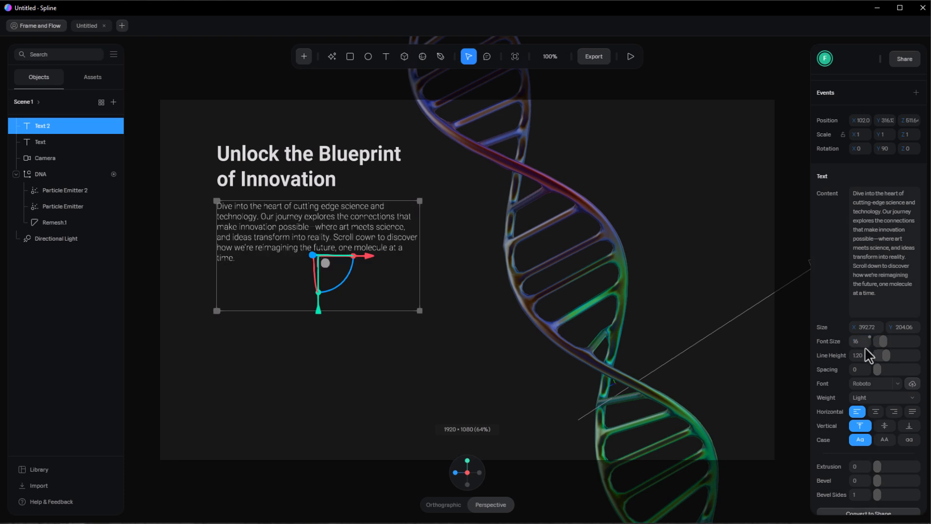
Increase the paragraph's line height slightly and move both the paragraph and the heading lower in the frame.
{"action": "left_click_drag", "start_coordinate": [886, 355], "coordinate": [888, 355]}
{"action": "left_click_drag", "start_coordinate": [385, 311], "coordinate": [313, 338]}
{"action": "left_click", "coordinate": [296, 182]}
{"action": "mouse_move", "coordinate": [311, 221]}
{"action": "left_mouse_down"}
{"action": "mouse_move", "coordinate": [312, 242]}
{"action": "mouse_move", "coordinate": [319, 230]}
{"action": "left_mouse_up"}
{"action": "left_click", "coordinate": [369, 266]}
{"action": "left_click", "coordinate": [469, 283]}
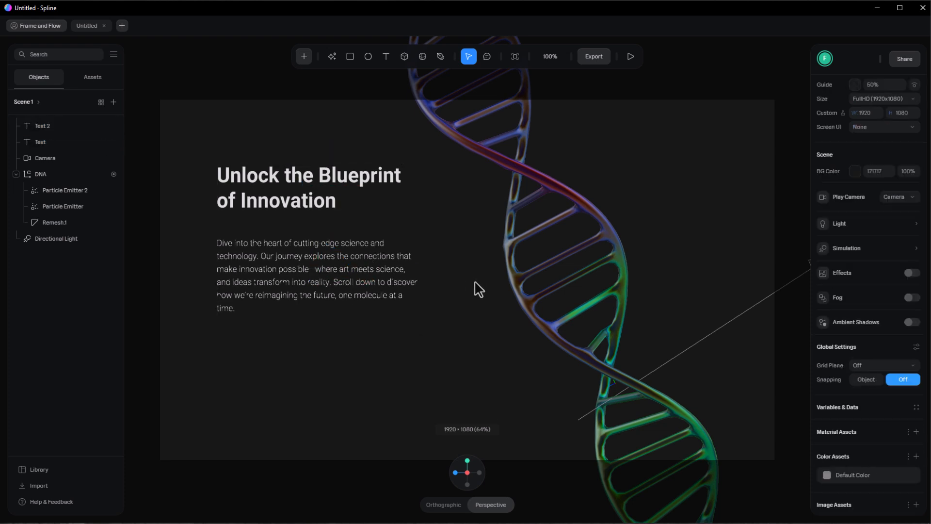
Create a rectangle about 164 by 43 below the paragraph and round its corners to 85.
{"action": "left_click", "coordinate": [352, 61]}
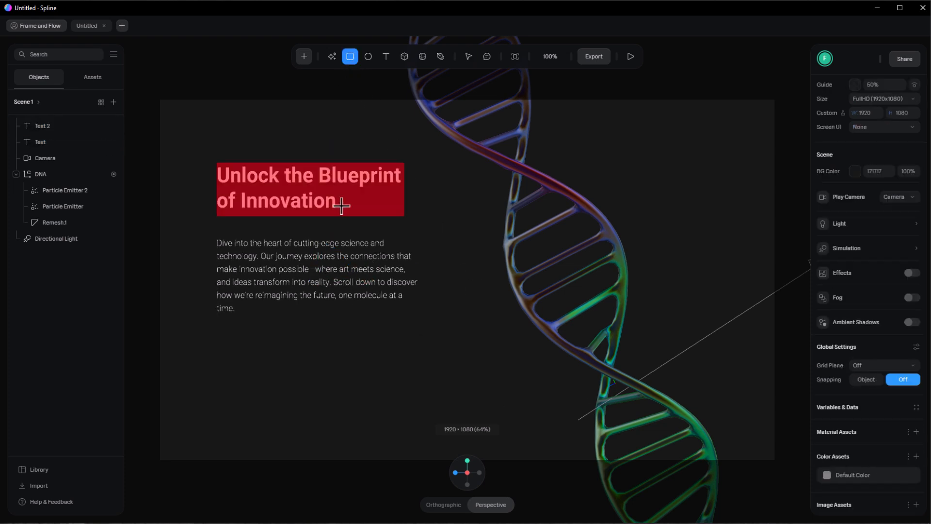
{"action": "left_click", "coordinate": [247, 355]}
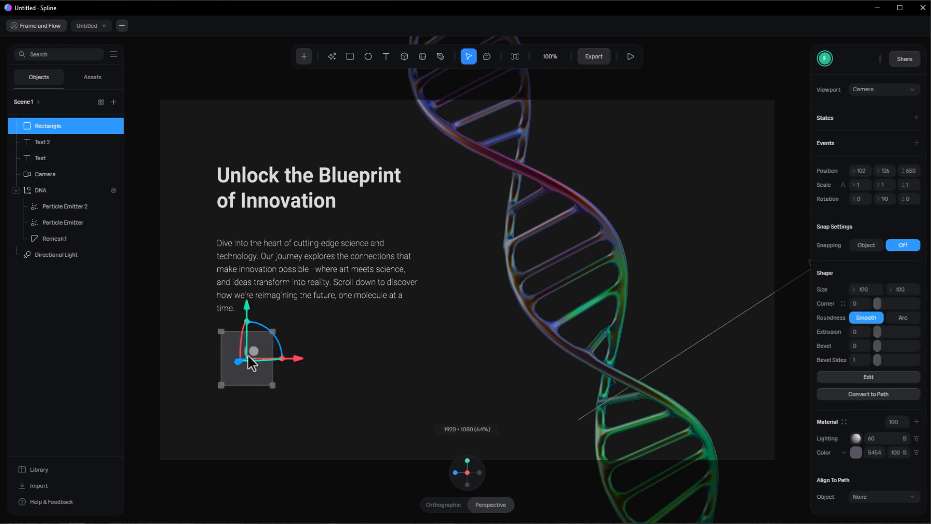
{"action": "left_click_drag", "start_coordinate": [232, 330], "coordinate": [232, 359]}
{"action": "left_click_drag", "start_coordinate": [273, 381], "coordinate": [305, 374]}
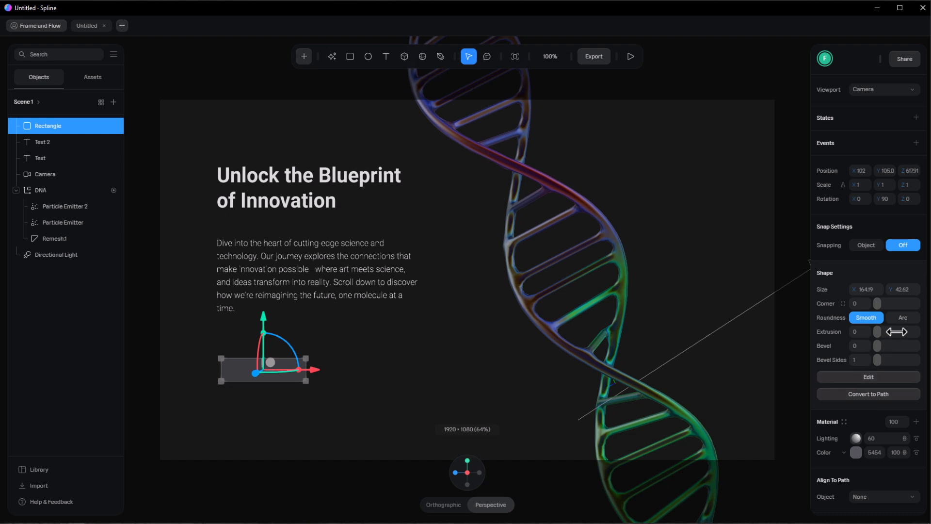
{"action": "left_click_drag", "start_coordinate": [881, 307], "coordinate": [909, 304]}
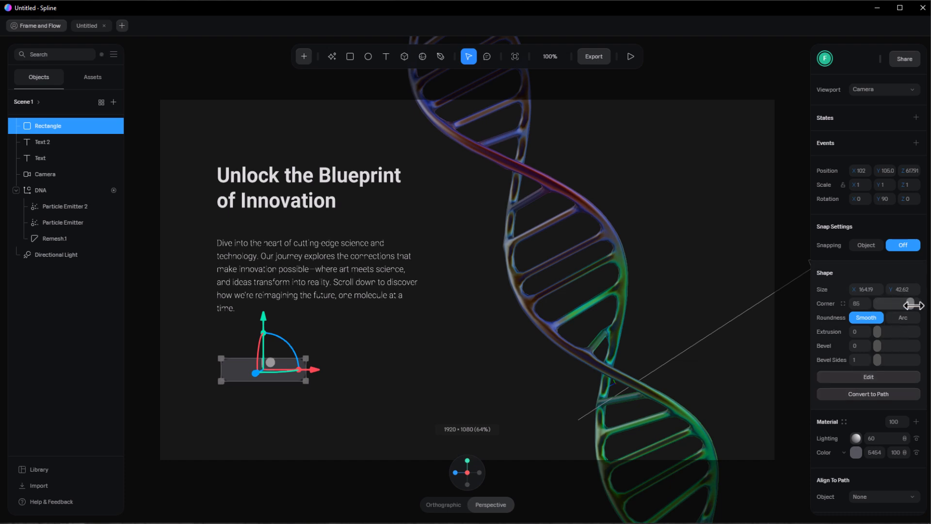
Hide the rectangle material's Lighting layer and add an Outline layer with outline color F0F0F0.
{"action": "scroll", "coordinate": [864, 334], "scroll_direction": "down", "scroll_amount": 2}
{"action": "left_click", "coordinate": [917, 338]}
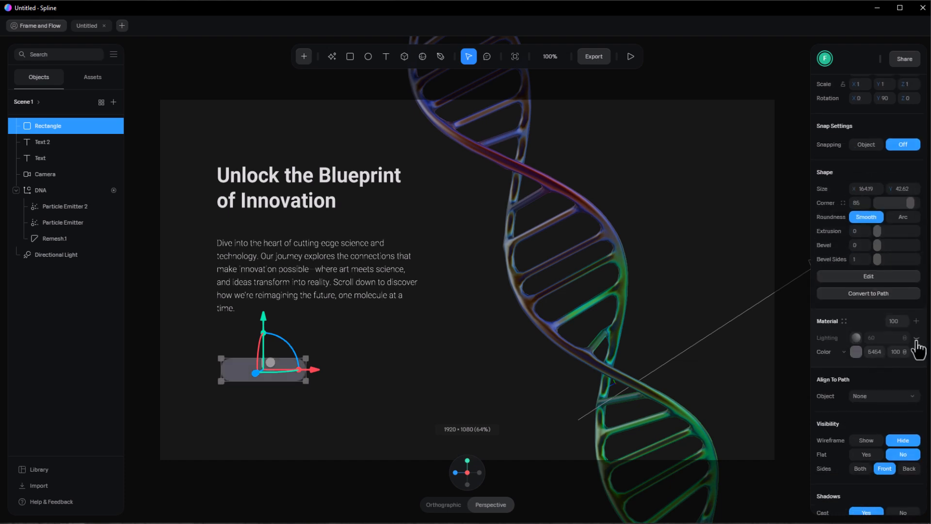
{"action": "left_click", "coordinate": [916, 321]}
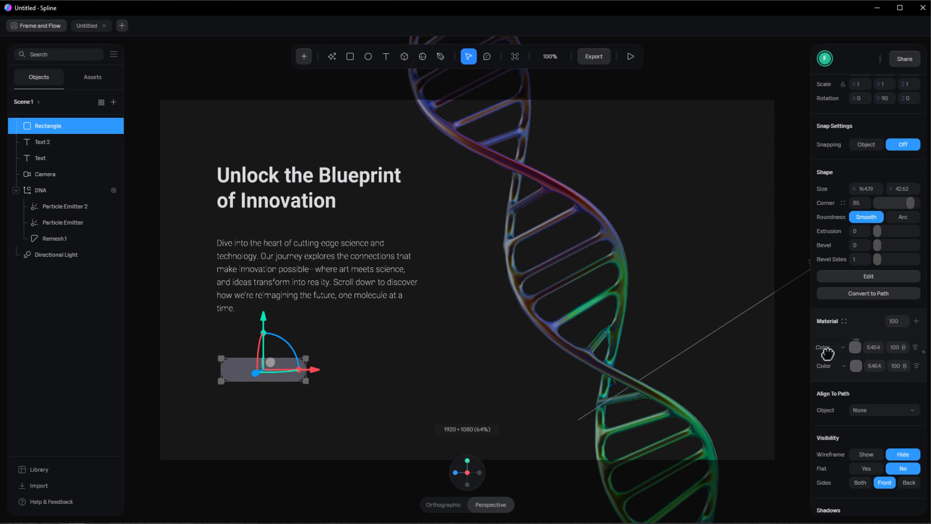
{"action": "left_click", "coordinate": [843, 353]}
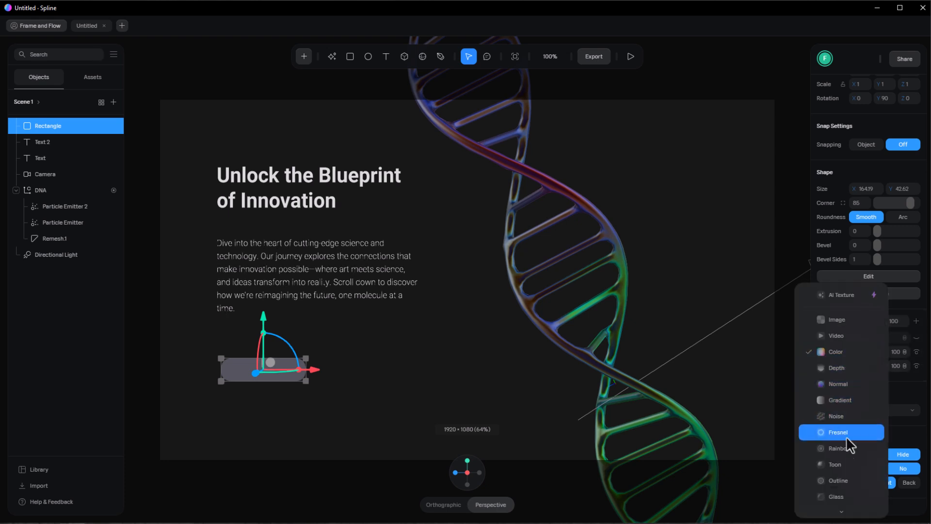
{"action": "left_click", "coordinate": [840, 476]}
{"action": "left_click", "coordinate": [856, 352]}
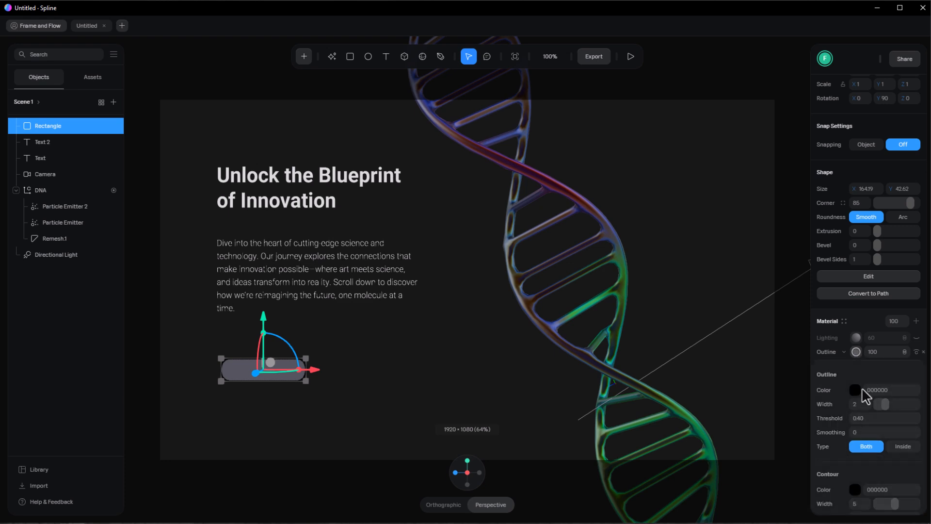
{"action": "left_click", "coordinate": [855, 390]}
{"action": "left_click", "coordinate": [855, 388]}
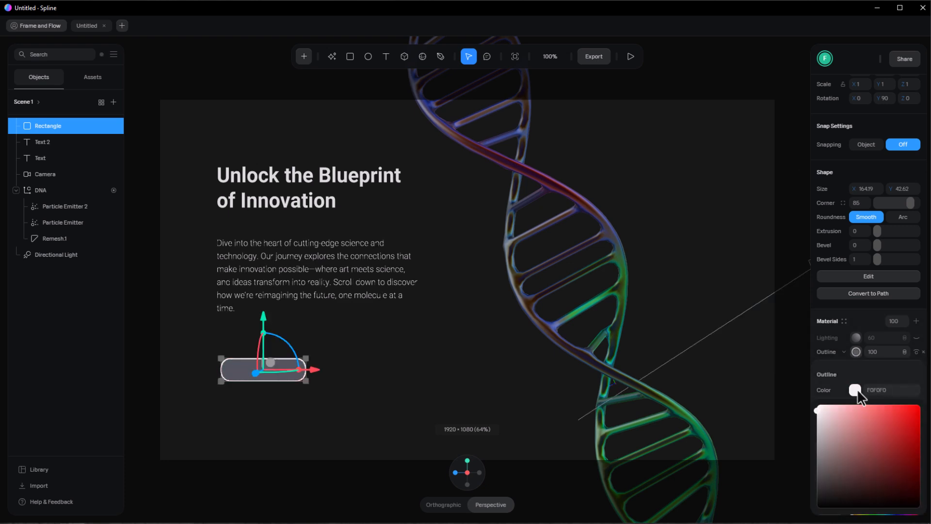
{"action": "left_click", "coordinate": [856, 352]}
Set the rectangle's Color layer to dark magenta RGB(107, 12, 61) and move the shape up closer to the paragraph.
{"action": "left_click", "coordinate": [856, 365]}
{"action": "left_click_drag", "start_coordinate": [845, 398], "coordinate": [910, 395]}
{"action": "left_click_drag", "start_coordinate": [895, 445], "coordinate": [918, 445]}
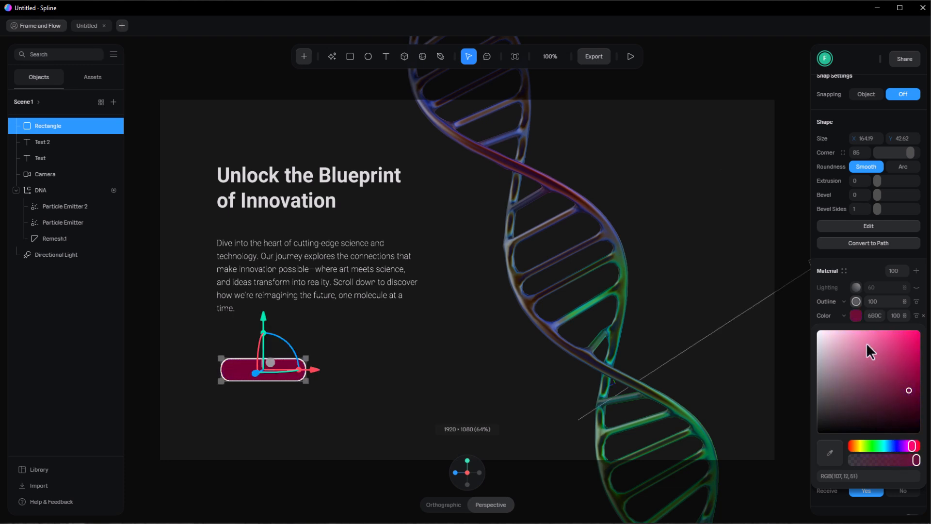
{"action": "left_click", "coordinate": [856, 316]}
{"action": "left_click_drag", "start_coordinate": [260, 332], "coordinate": [259, 317]}
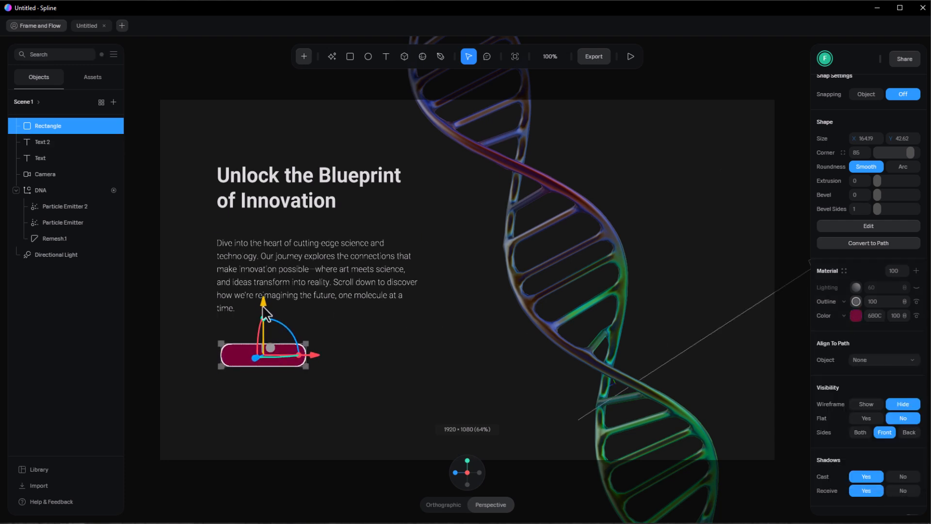
Add a "Checkout" text over the magenta rectangle, centered horizontally and vertically in a box about 143 by 37.
{"action": "left_click", "coordinate": [386, 58]}
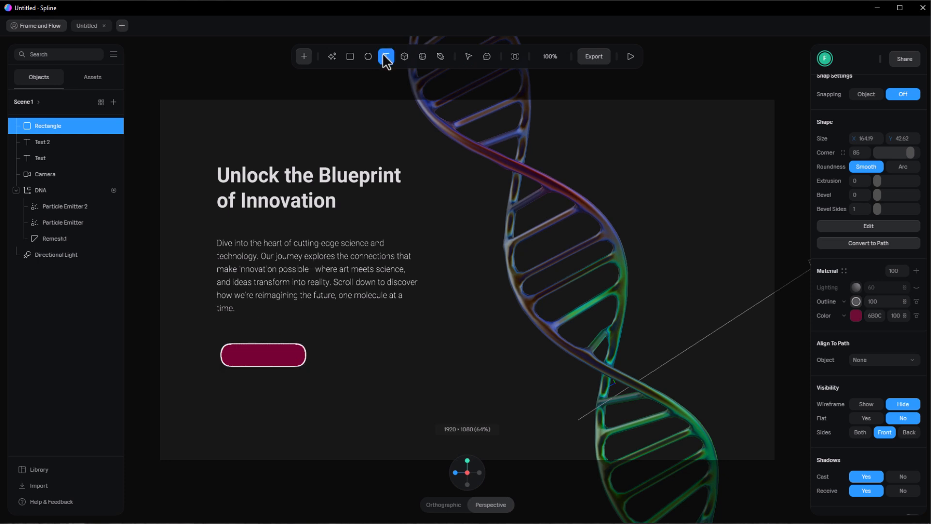
{"action": "left_click", "coordinate": [252, 358]}
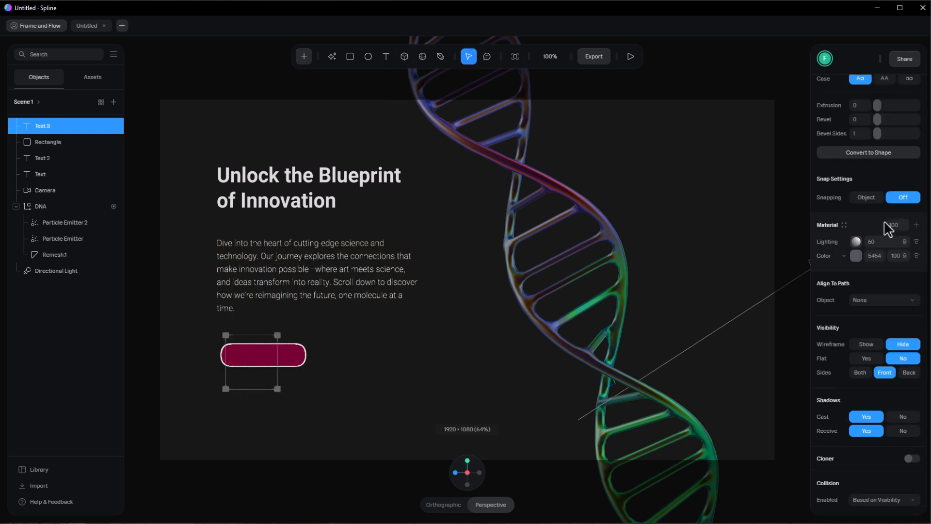
{"action": "scroll", "coordinate": [883, 233], "scroll_direction": "up", "scroll_amount": 6}
{"action": "left_click", "coordinate": [873, 242]}
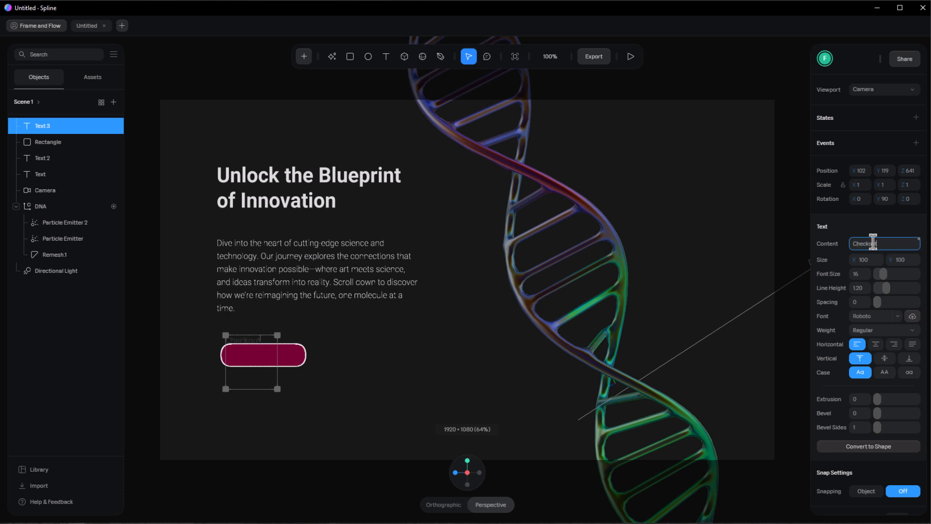
{"action": "left_click", "coordinate": [885, 358]}
{"action": "left_click", "coordinate": [876, 344]}
{"action": "left_click_drag", "start_coordinate": [277, 388], "coordinate": [299, 364]}
{"action": "left_click_drag", "start_coordinate": [224, 333], "coordinate": [224, 343]}
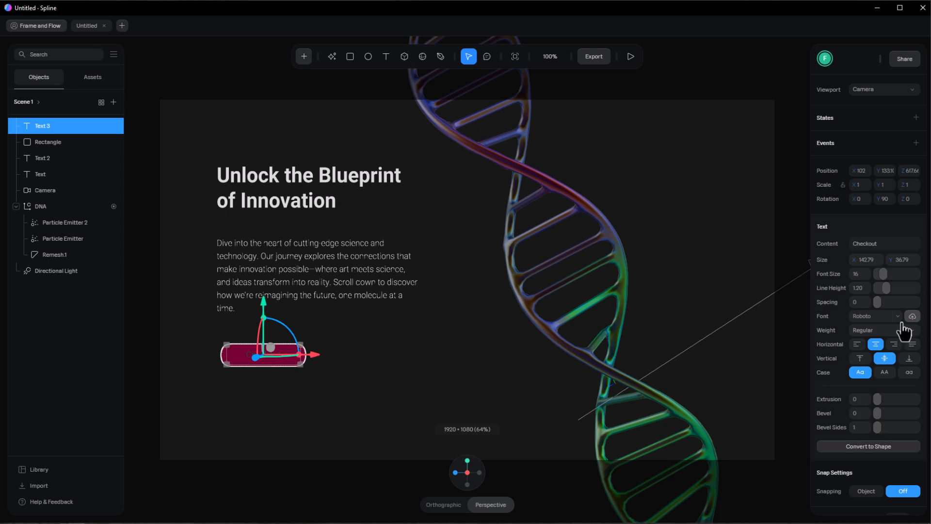
Enlarge the Checkout text's font size and set its weight to Bold.
{"action": "scroll", "coordinate": [902, 327], "scroll_direction": "down", "scroll_amount": 4}
{"action": "scroll", "coordinate": [892, 320], "scroll_direction": "up", "scroll_amount": 2}
{"action": "left_click_drag", "start_coordinate": [882, 173], "coordinate": [884, 173]}
{"action": "left_click", "coordinate": [899, 232]}
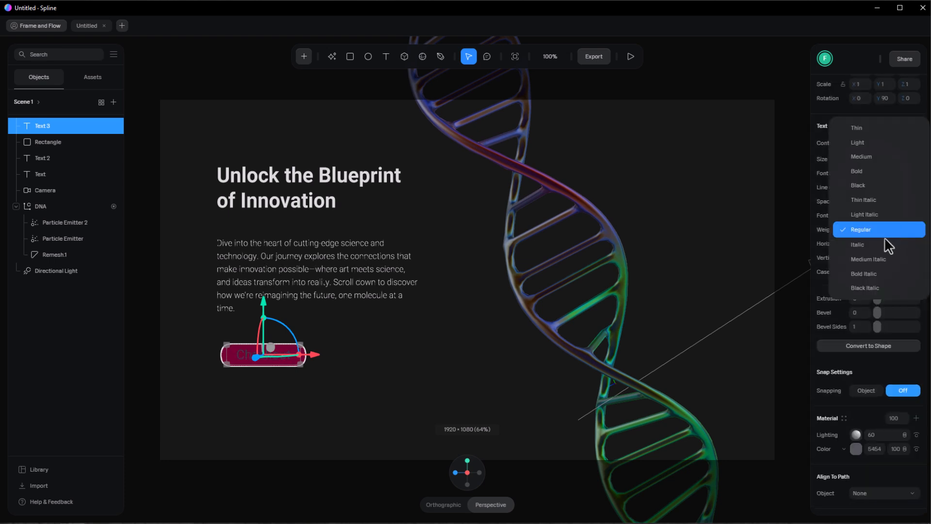
{"action": "left_click", "coordinate": [871, 170]}
Hide the Checkout text material's Lighting layer and set its Color layer to near-white.
{"action": "scroll", "coordinate": [876, 319], "scroll_direction": "down", "scroll_amount": 4}
{"action": "left_click", "coordinate": [910, 242]}
{"action": "left_click", "coordinate": [855, 257]}
{"action": "left_click_drag", "start_coordinate": [827, 326], "coordinate": [784, 279]}
{"action": "left_click", "coordinate": [857, 258]}
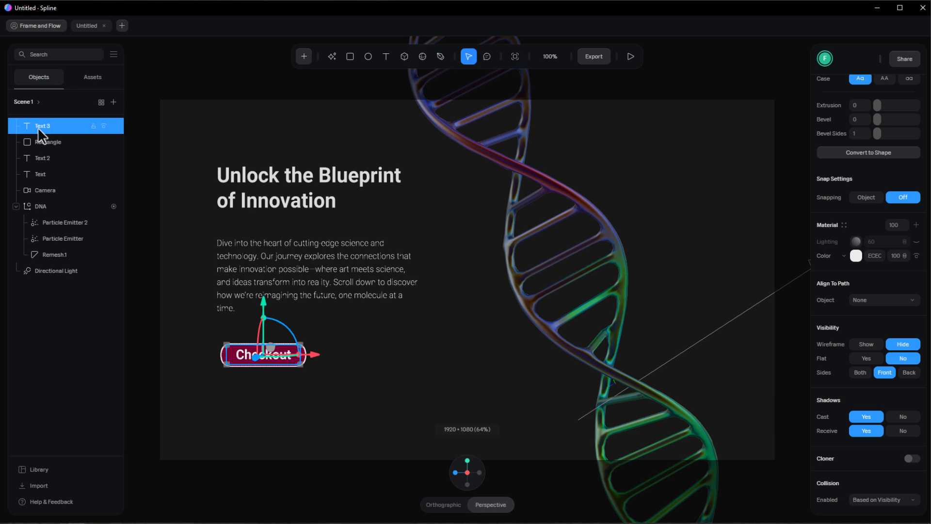
Nest the Checkout text inside the rectangle and give the rectangle a Mouse Down event with an Open Link action targeting a new tab.
{"action": "left_click_drag", "start_coordinate": [36, 127], "coordinate": [38, 138]}
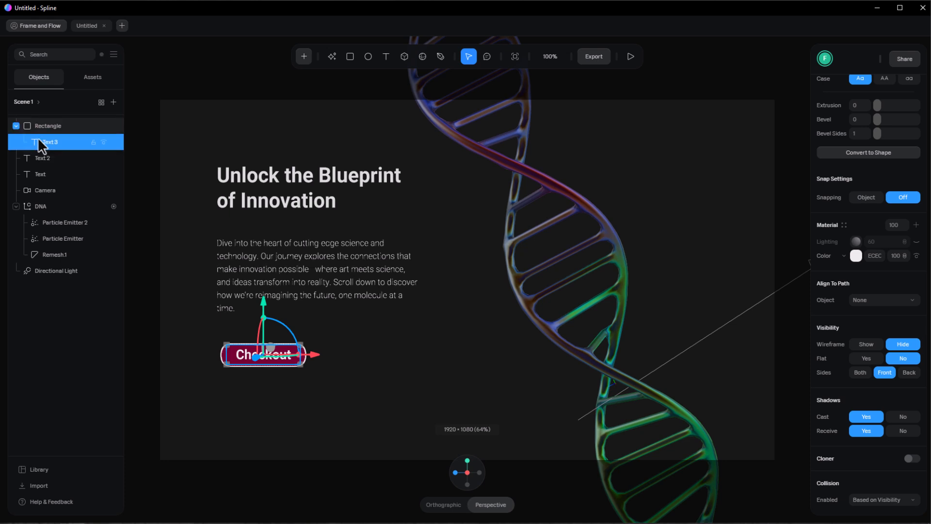
{"action": "left_click", "coordinate": [44, 125]}
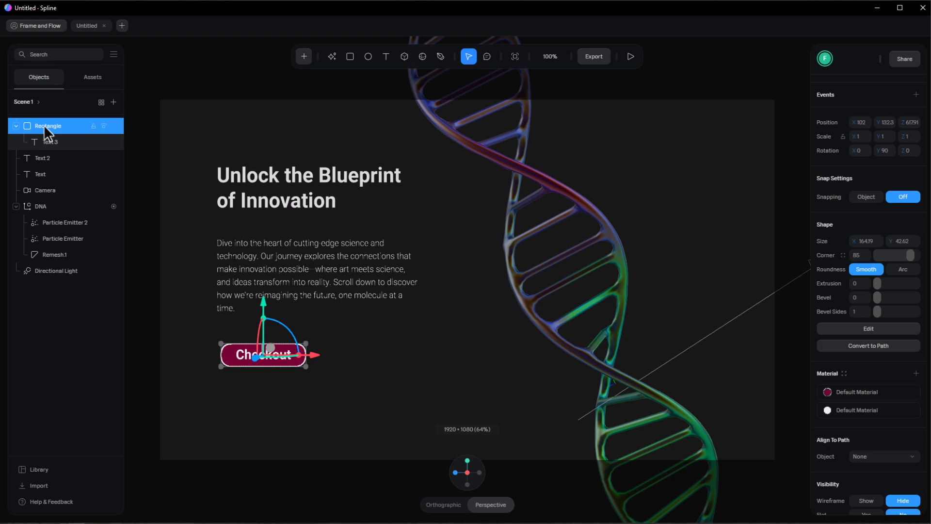
{"action": "scroll", "coordinate": [898, 152], "scroll_direction": "up", "scroll_amount": 1}
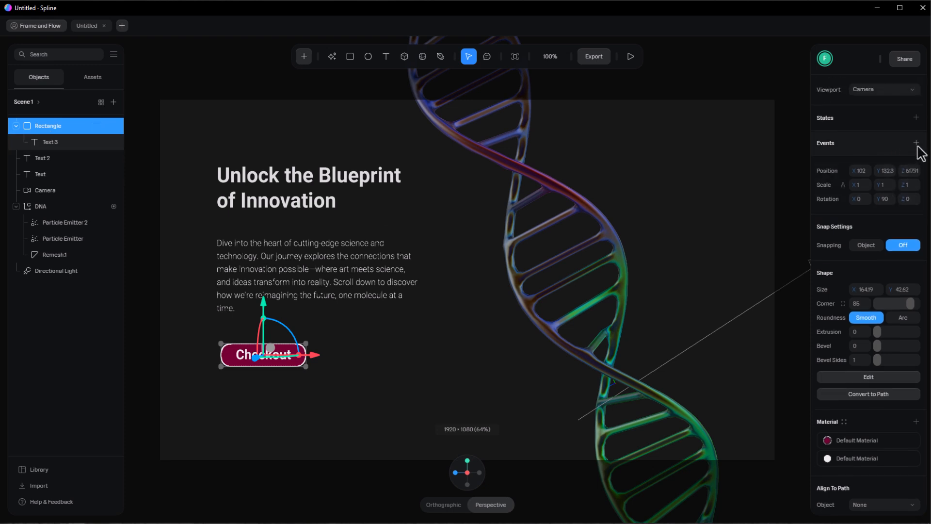
{"action": "left_click", "coordinate": [917, 143]}
{"action": "left_click", "coordinate": [755, 112]}
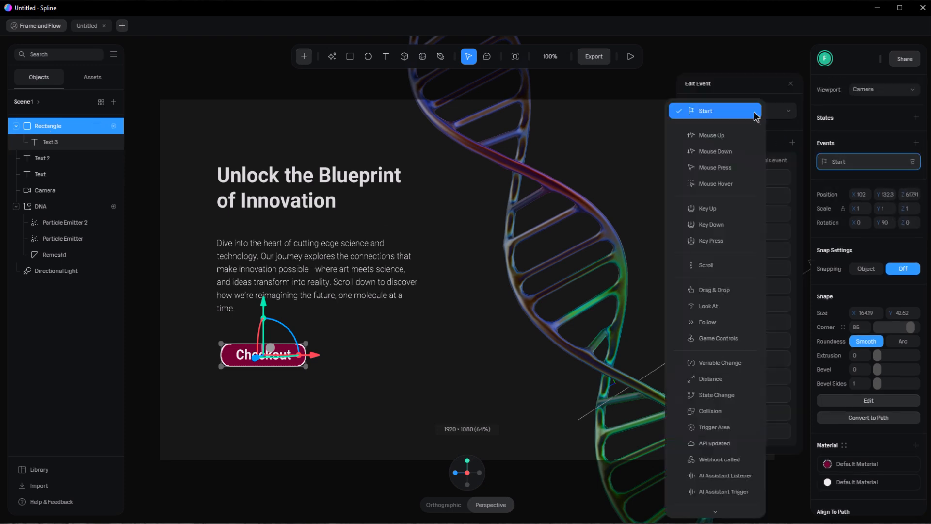
{"action": "left_click", "coordinate": [728, 152]}
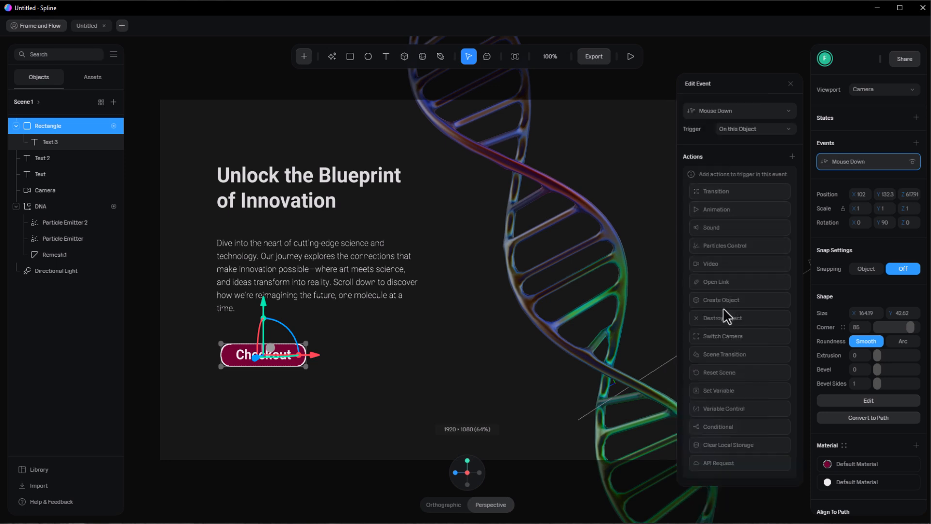
{"action": "left_click", "coordinate": [723, 285]}
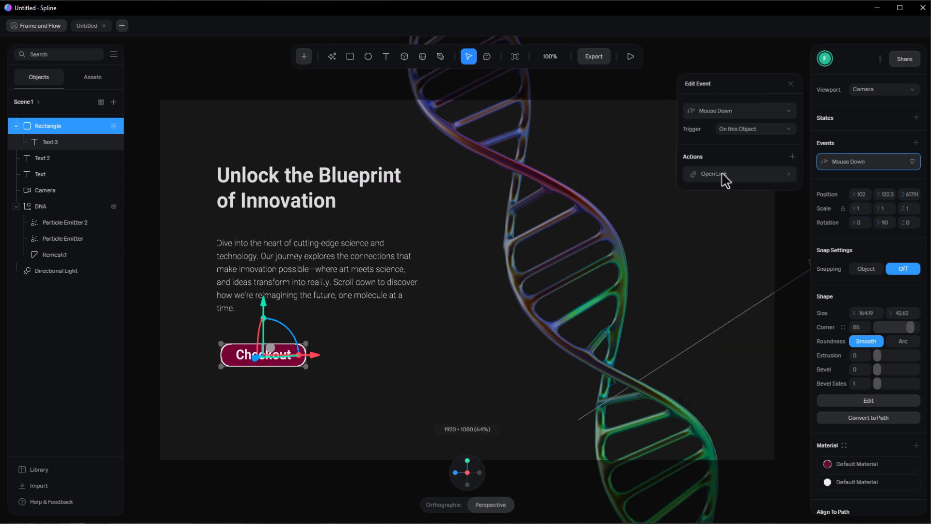
{"action": "left_click", "coordinate": [723, 176]}
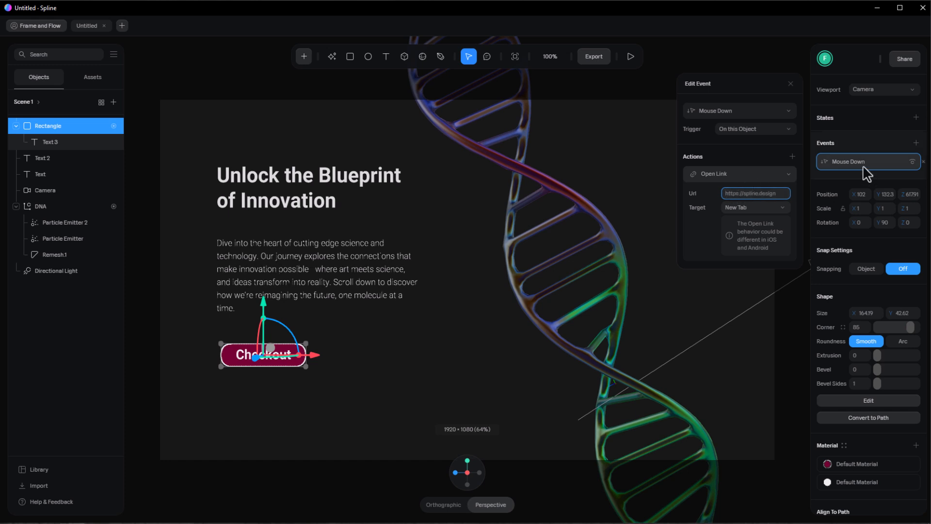
{"action": "left_click", "coordinate": [791, 83]}
{"action": "left_click", "coordinate": [15, 126]}
Duplicate the heading above the original, shrink its box to about 125 by 50, and change its content to "Home".
{"action": "left_click", "coordinate": [332, 193]}
{"action": "key", "text": "ctrl+d"}
{"action": "left_click_drag", "start_coordinate": [311, 241], "coordinate": [310, 182]}
{"action": "left_click_drag", "start_coordinate": [403, 158], "coordinate": [119, 155]}
{"action": "left_click", "coordinate": [871, 248]}
{"action": "type", "text": "Home"}
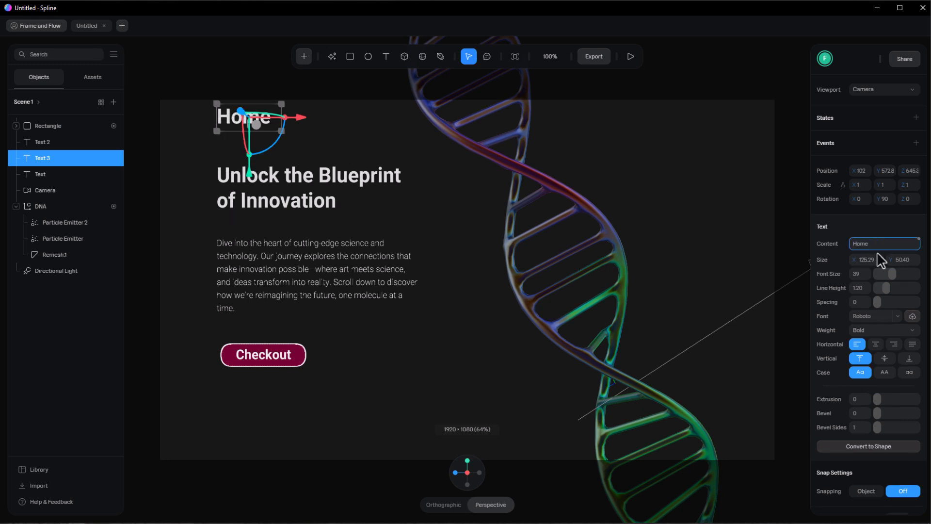
Style the Home text with font size 17, Medium weight and centered alignment both ways in a box about 74 by 37.
{"action": "left_click_drag", "start_coordinate": [892, 274], "coordinate": [883, 274]}
{"action": "left_click", "coordinate": [895, 331]}
{"action": "left_click", "coordinate": [878, 307]}
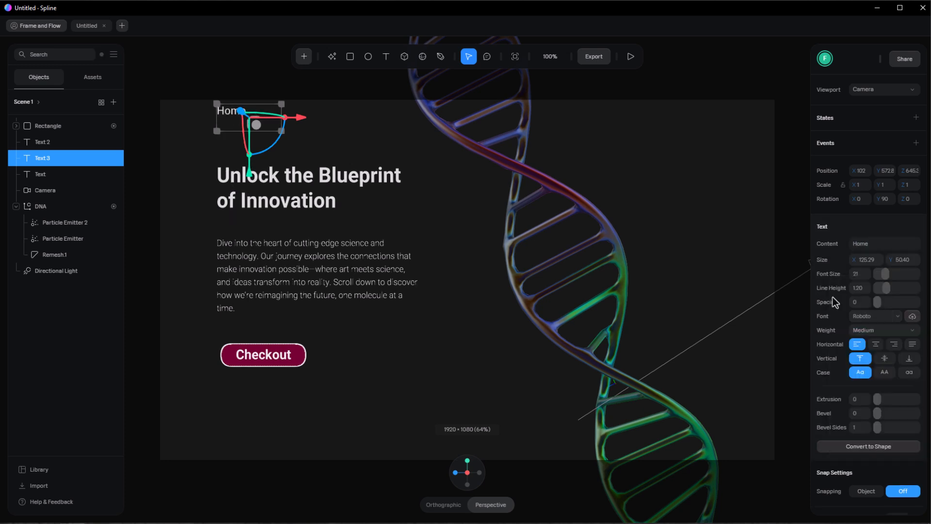
{"action": "left_click_drag", "start_coordinate": [217, 130], "coordinate": [243, 126]}
{"action": "left_click", "coordinate": [876, 344]}
{"action": "left_click", "coordinate": [885, 358]}
{"action": "left_click_drag", "start_coordinate": [885, 274], "coordinate": [884, 274]}
Move the Home text to the frame's upper-right area and place a duplicate beside it reading "Products".
{"action": "key", "text": "ctrl+d"}
{"action": "key", "text": "Delete"}
{"action": "left_click", "coordinate": [263, 114]}
{"action": "left_click_drag", "start_coordinate": [313, 114], "coordinate": [620, 128]}
{"action": "key", "text": "ctrl+d"}
{"action": "left_click_drag", "start_coordinate": [532, 114], "coordinate": [576, 116]}
{"action": "left_click", "coordinate": [859, 245]}
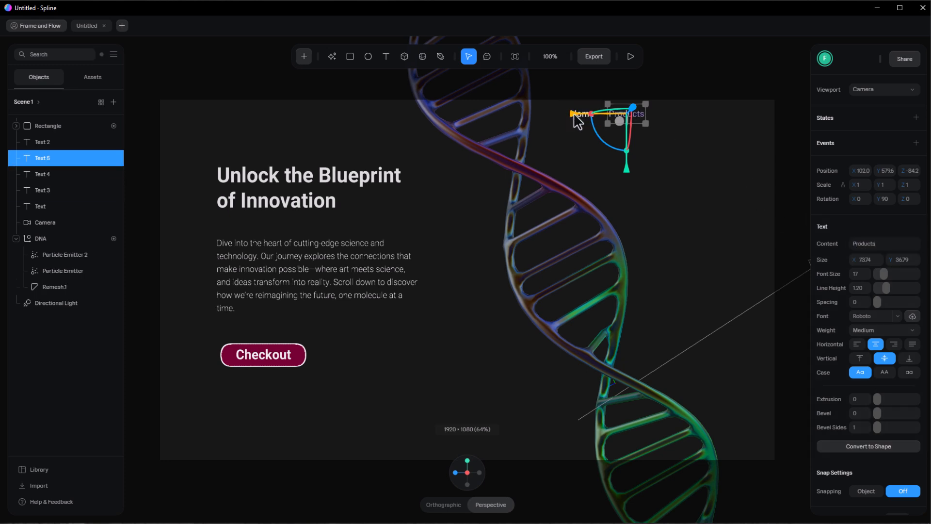
Duplicate the Products text, place the copy to its right and change its content to "FAQs".
{"action": "key", "text": "ctrl+d"}
{"action": "left_click_drag", "start_coordinate": [577, 116], "coordinate": [624, 116]}
{"action": "left_click_drag", "start_coordinate": [853, 244], "coordinate": [871, 244]}
{"action": "type", "text": "FAQs"}
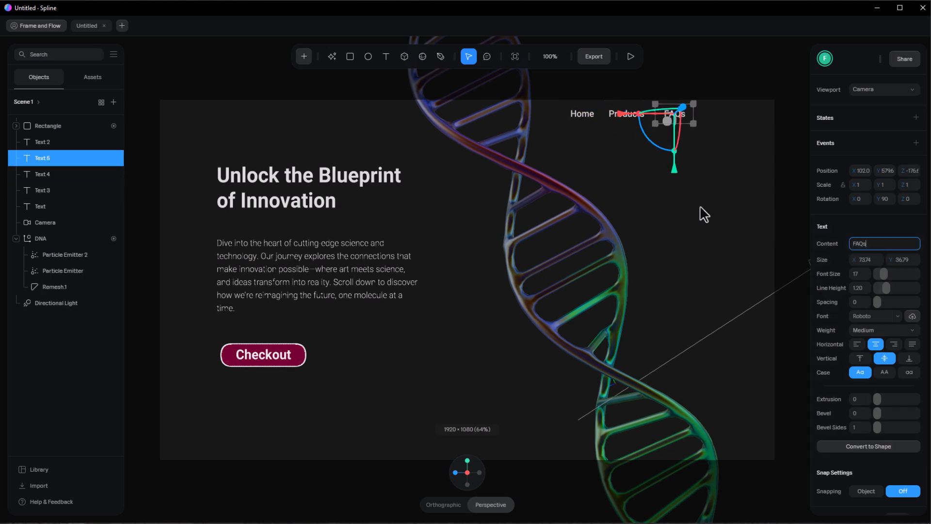
Duplicate the Home text above the heading, widen its box to about 149, and make it a larger "Helix Lab" title.
{"action": "left_click", "coordinate": [582, 113]}
{"action": "key", "text": "ctrl+d"}
{"action": "left_click_drag", "start_coordinate": [532, 118], "coordinate": [183, 118]}
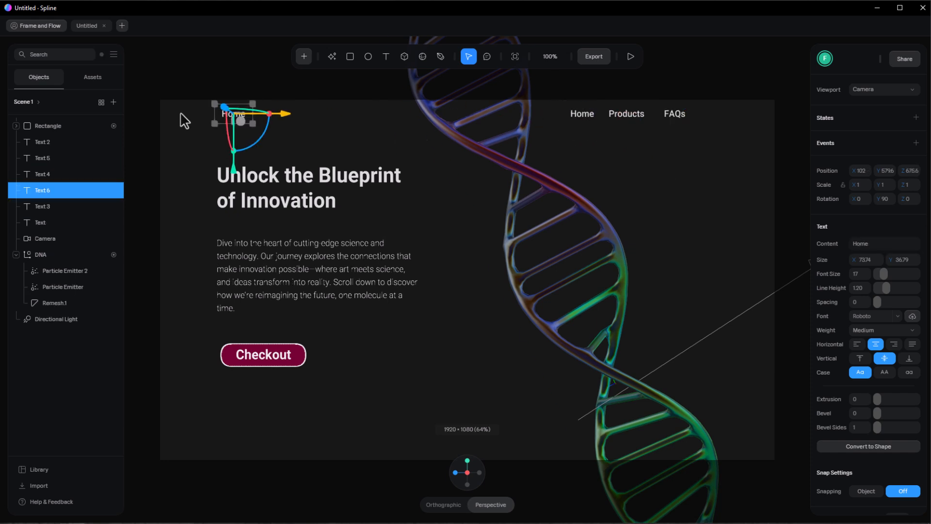
{"action": "left_click_drag", "start_coordinate": [250, 103], "coordinate": [289, 103]}
{"action": "left_click", "coordinate": [869, 243]}
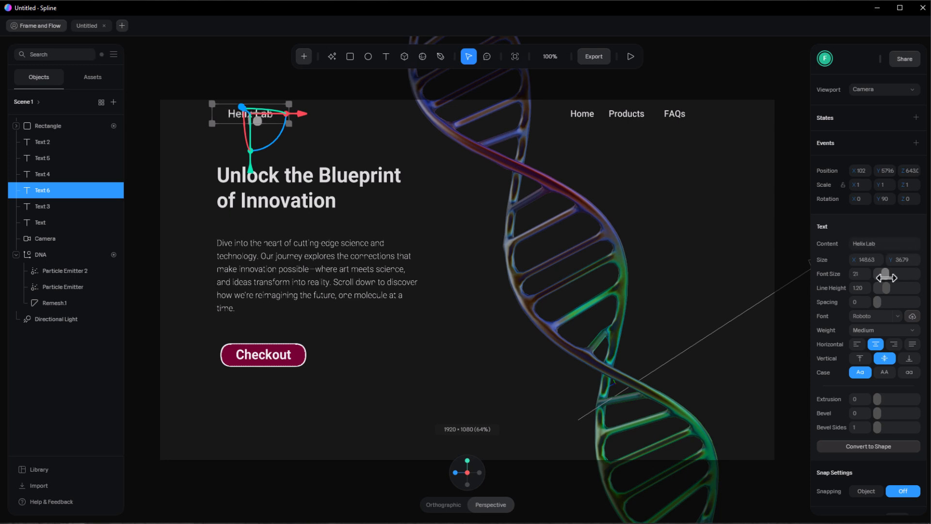
{"action": "left_click", "coordinate": [446, 237]}
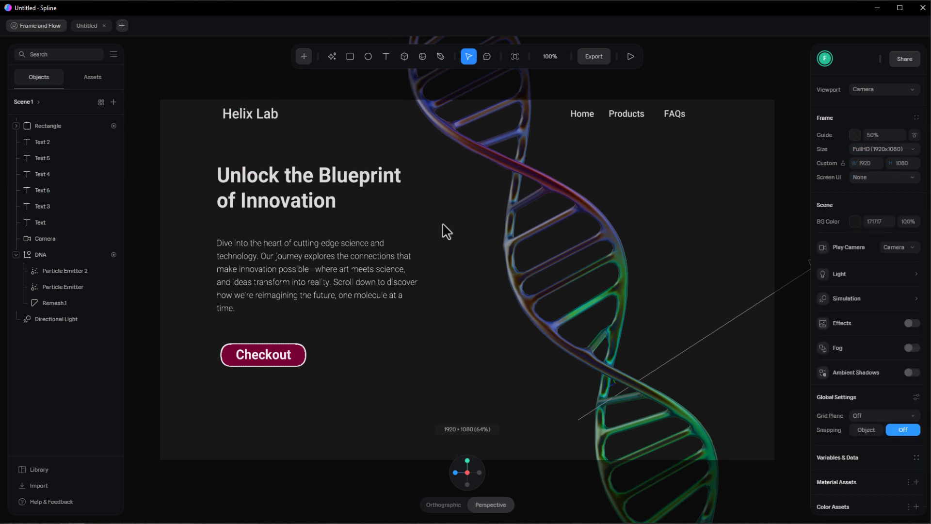
Enable scene effects and turn on Bloom with its size set to Small.
{"action": "left_click", "coordinate": [913, 323]}
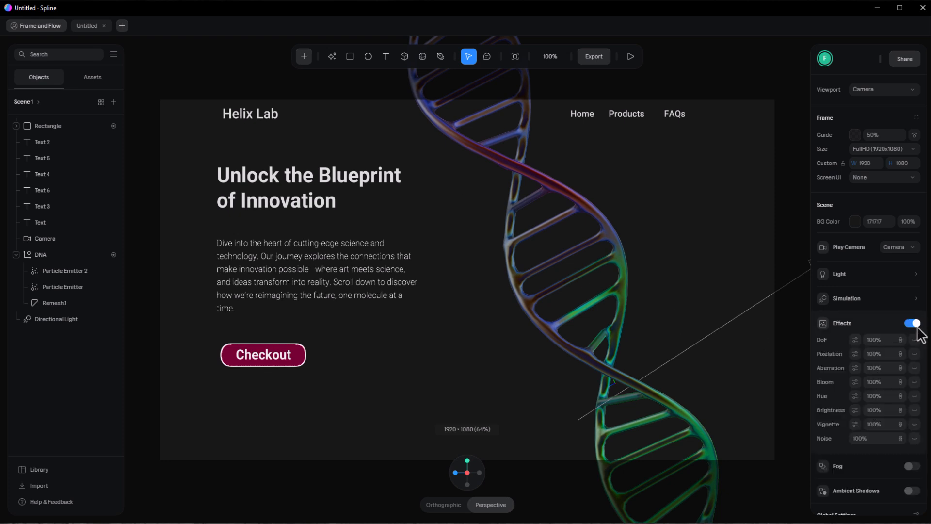
{"action": "left_click", "coordinate": [915, 381]}
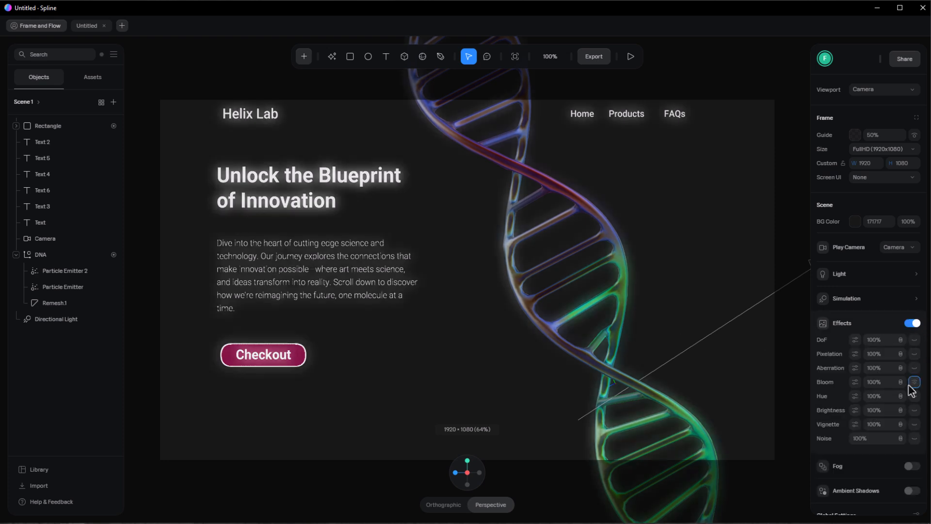
{"action": "left_click", "coordinate": [873, 404]}
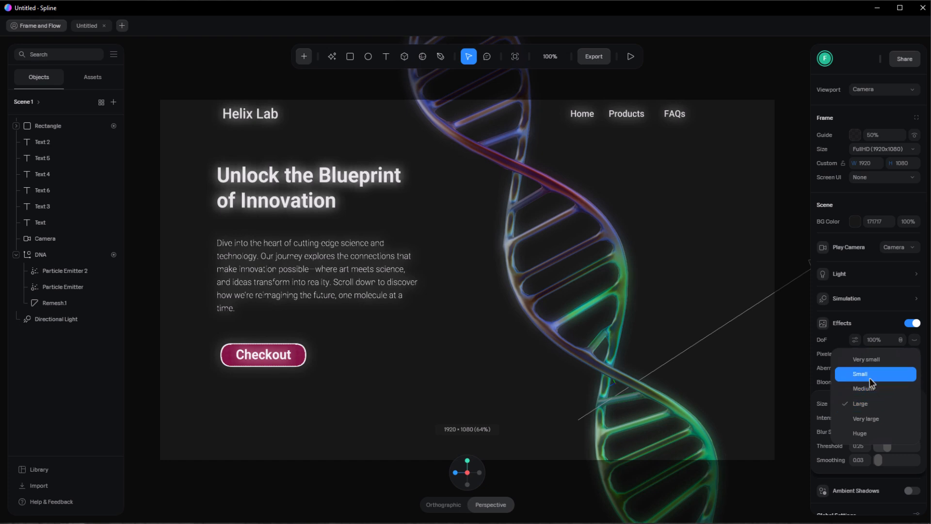
{"action": "left_click", "coordinate": [870, 377]}
{"action": "left_click", "coordinate": [664, 192]}
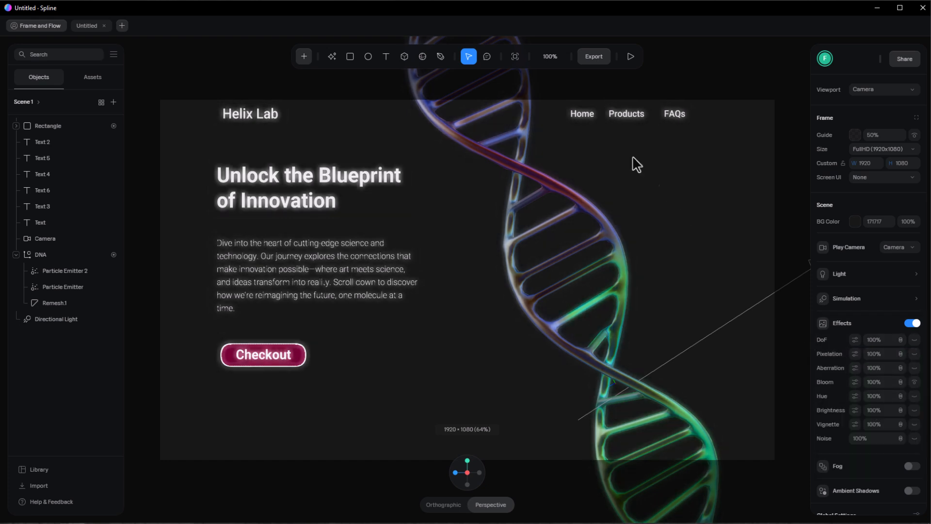
Set Orbit, Pan, Zoom and Soft Orbit to No in the Public URL play settings.
{"action": "left_click", "coordinate": [594, 56]}
{"action": "left_click", "coordinate": [554, 97]}
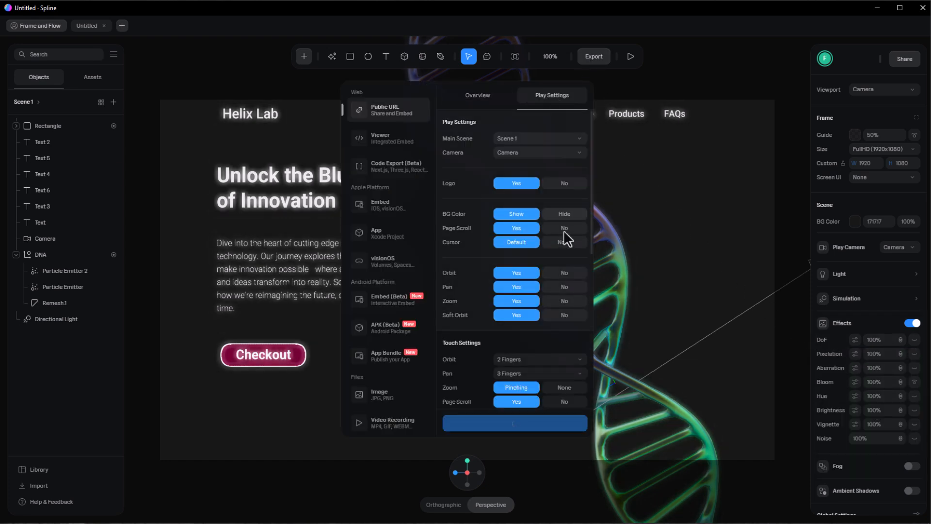
{"action": "left_click", "coordinate": [571, 274]}
{"action": "left_click", "coordinate": [569, 286]}
{"action": "left_click", "coordinate": [569, 301]}
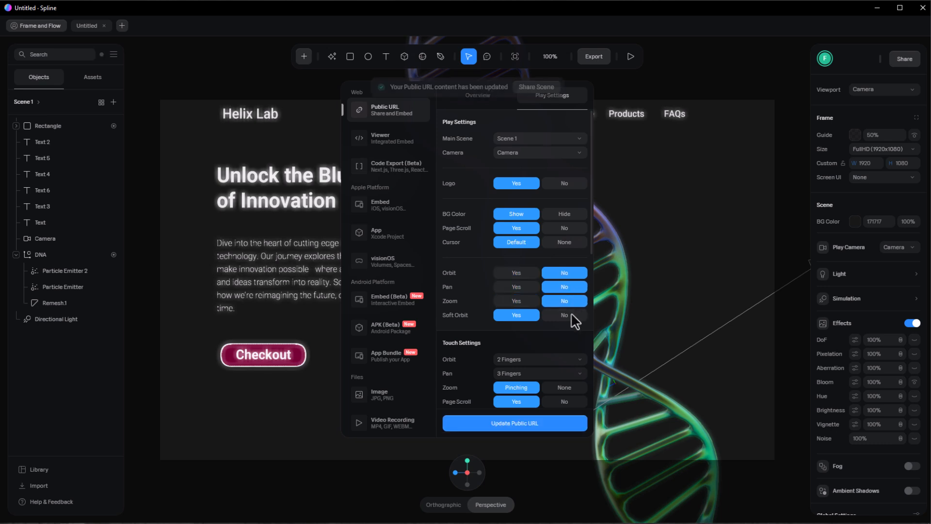
{"action": "left_click", "coordinate": [570, 314]}
Enable On Hover with the Pan Camera behavior, adjust its sensitivity, and preview the scene in play mode.
{"action": "scroll", "coordinate": [559, 295], "scroll_direction": "down", "scroll_amount": 4}
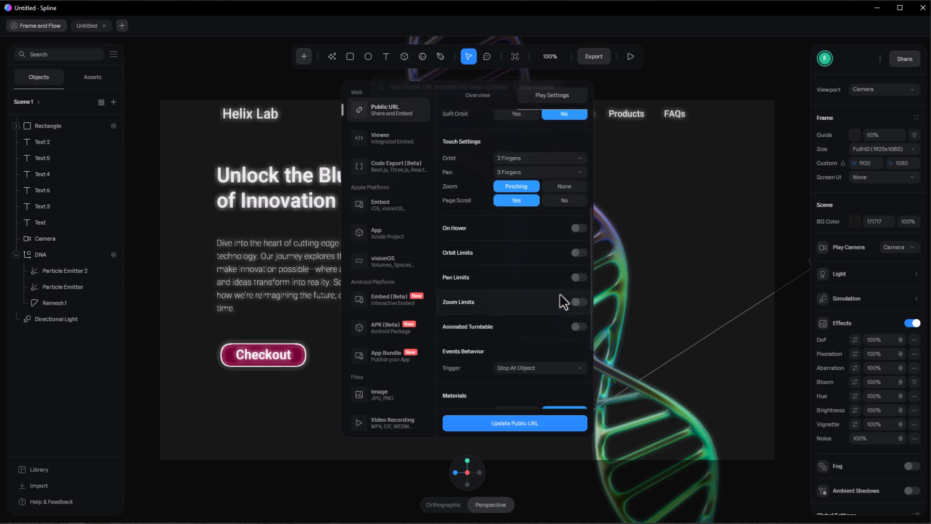
{"action": "left_click", "coordinate": [578, 228]}
{"action": "left_click", "coordinate": [539, 244]}
{"action": "left_click", "coordinate": [525, 256]}
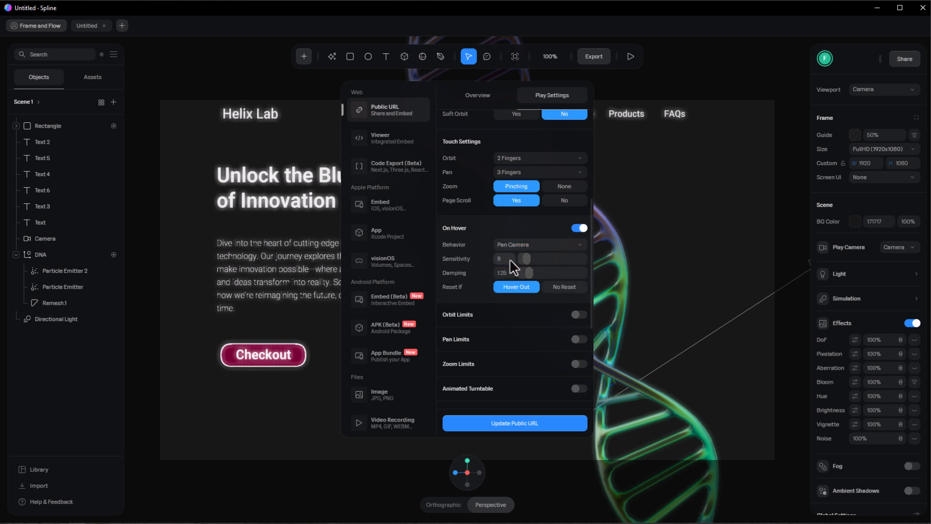
{"action": "left_click", "coordinate": [630, 57]}
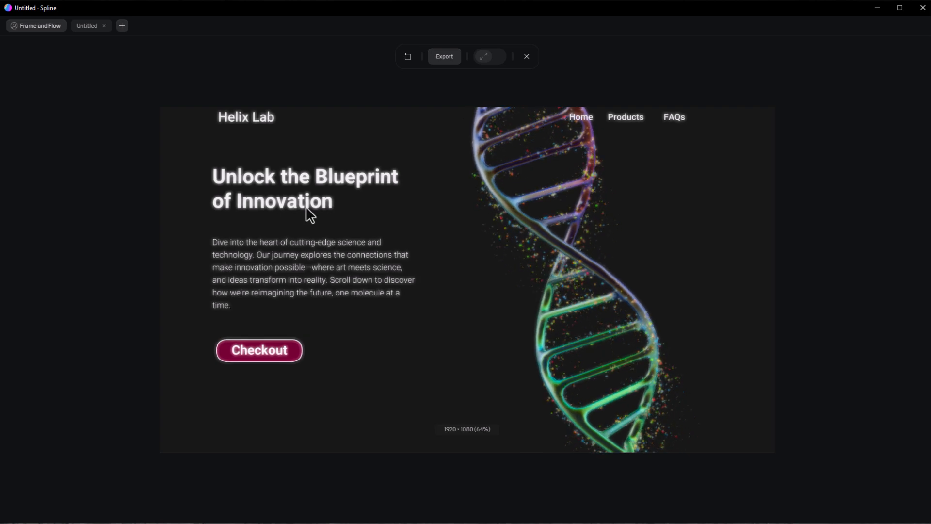
{"action": "key", "text": "Escape"}
Group the Checkout rectangle with all the text objects and nest the group under the Camera.
{"action": "left_click", "coordinate": [15, 126]}
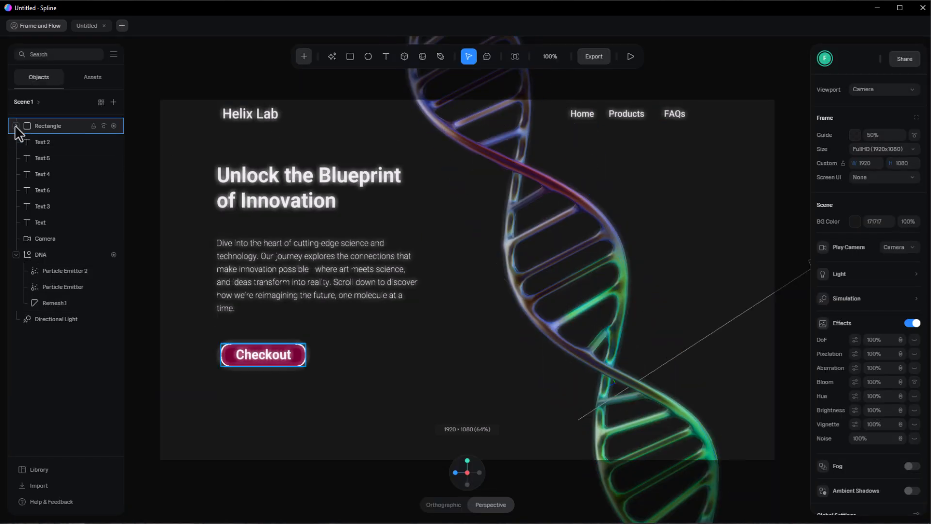
{"action": "left_click", "coordinate": [16, 253]}
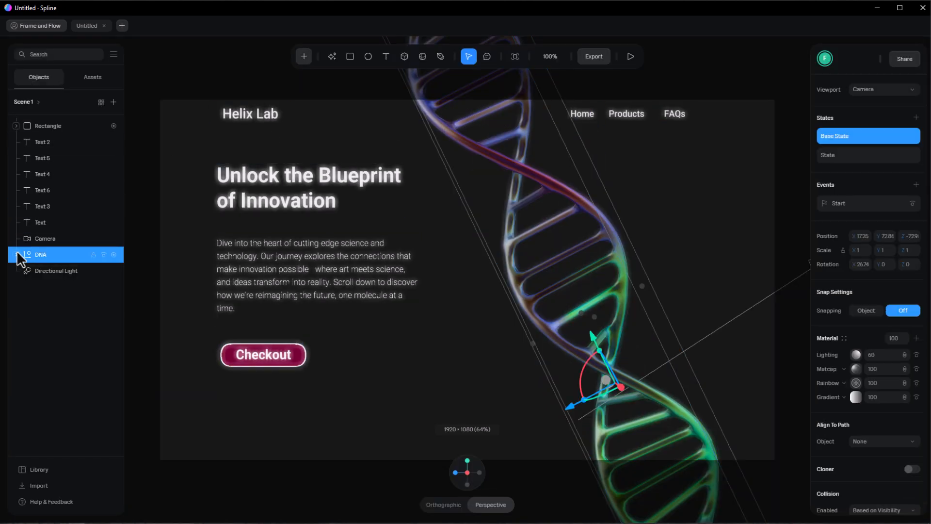
{"action": "left_click", "coordinate": [48, 126]}
{"action": "left_click", "coordinate": [43, 223], "text": "shift"}
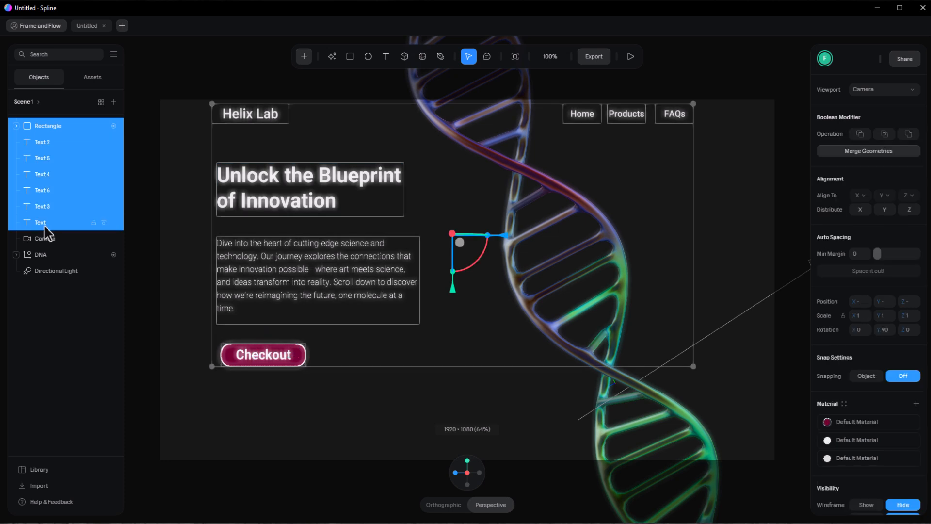
{"action": "key", "text": "ctrl+g"}
{"action": "left_click_drag", "start_coordinate": [24, 123], "coordinate": [48, 145]}
{"action": "left_click", "coordinate": [34, 126]}
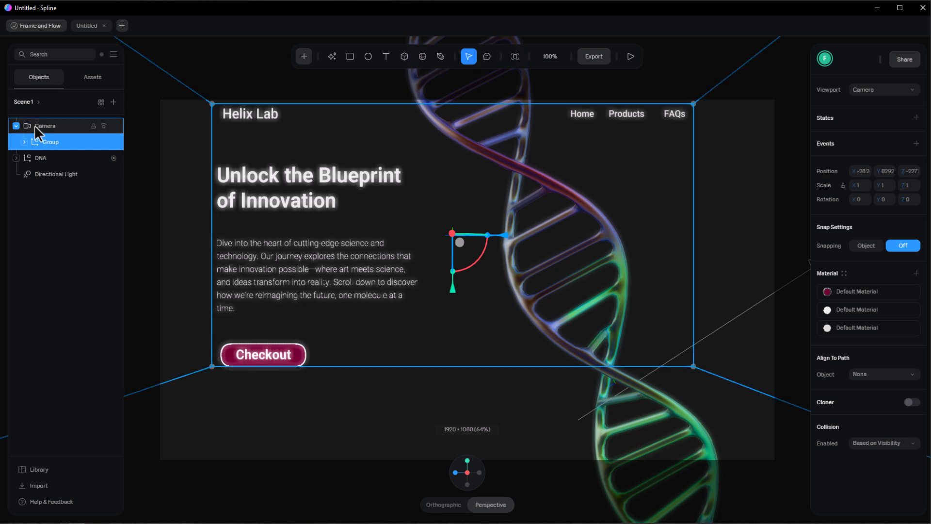